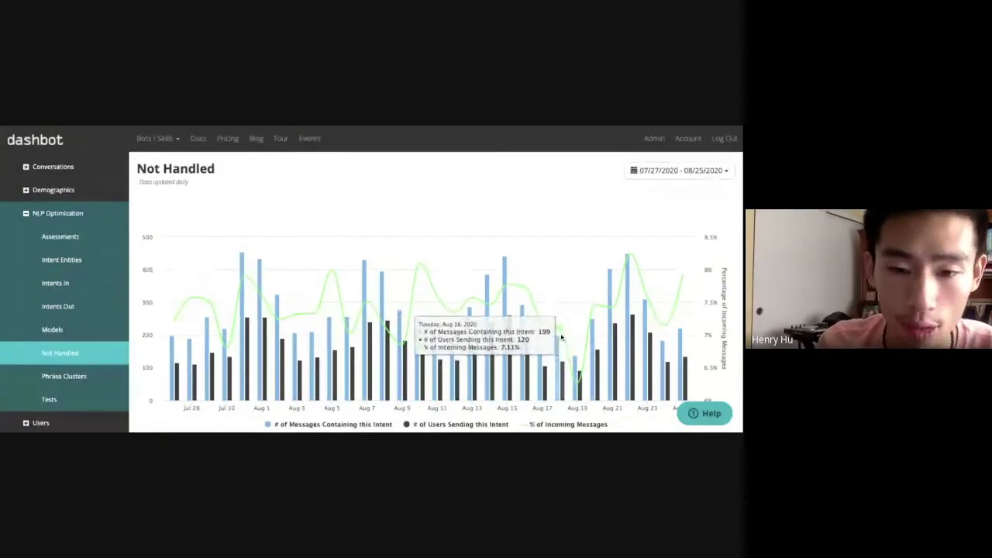
View the message funnel for the unhandled message "what is the age restriction for an "r" rated movie?" and return to the Not Handled report
scroll(561, 337, "down", 2)
scroll(301, 260, "down", 4)
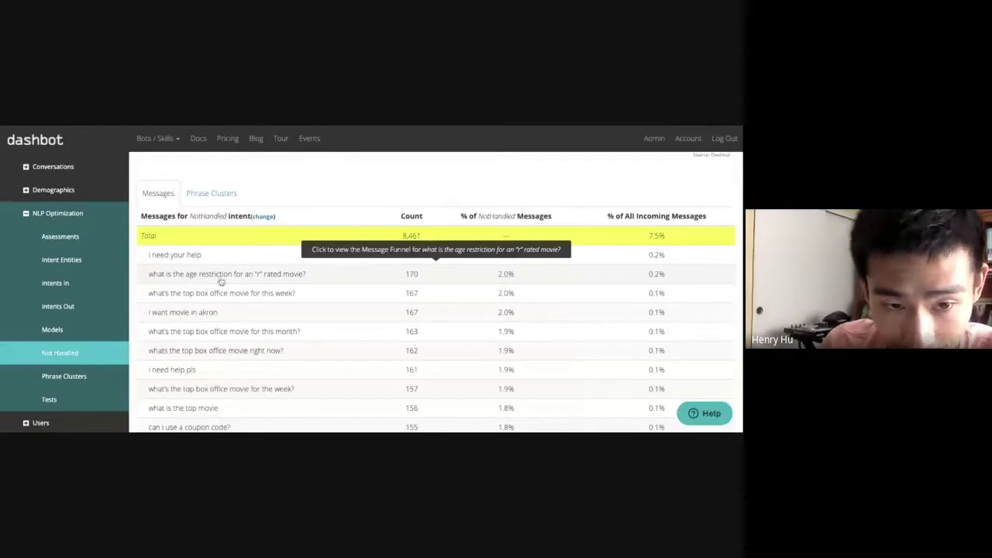
left_click_drag(148, 276, 306, 276)
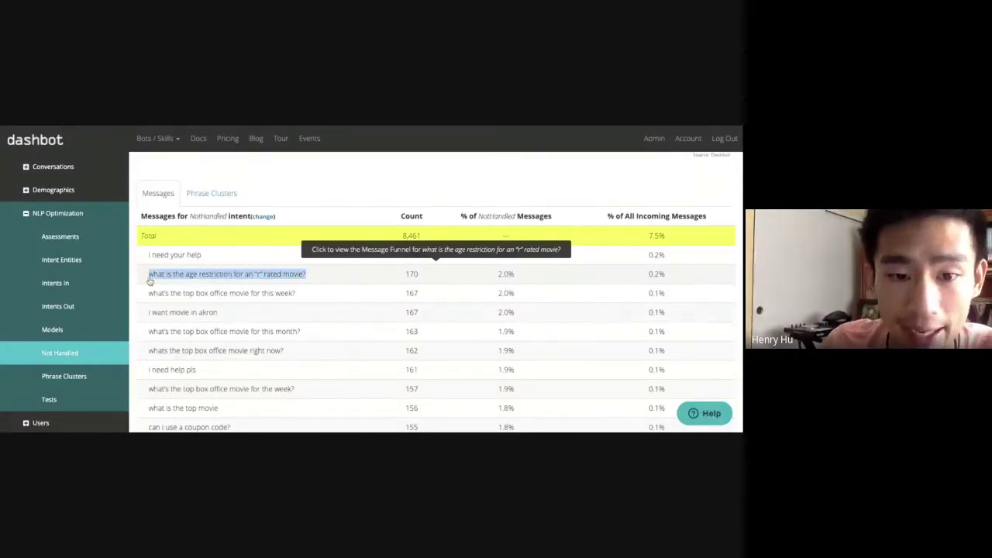
left_click(149, 281)
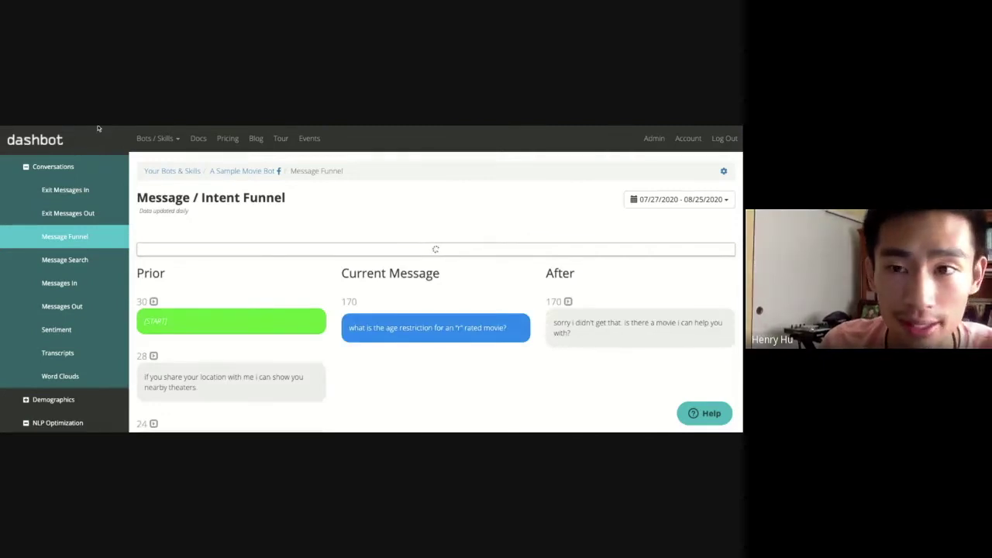
key("alt+Left")
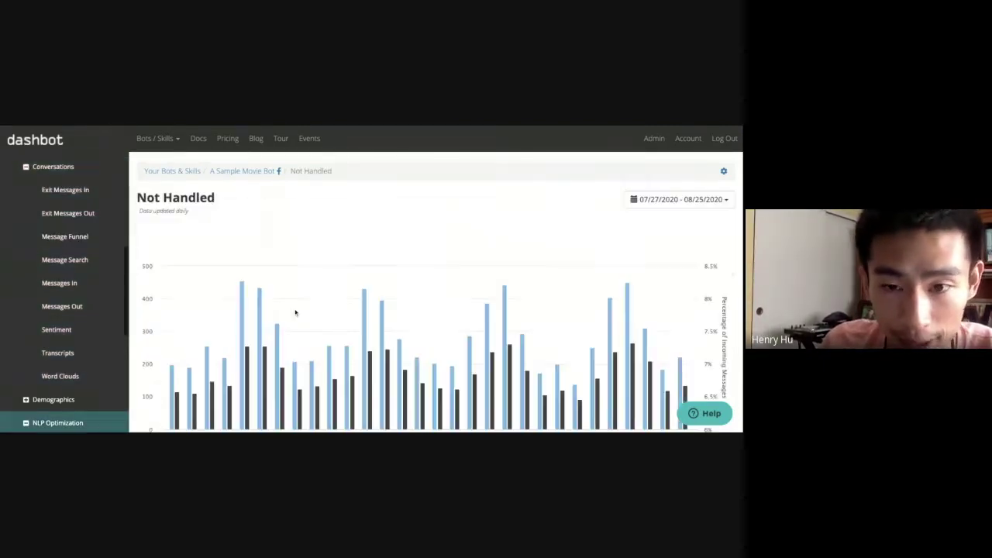
Review the phrase clusters for the NotHandled intent, inspecting the messages grouped under "whats the top box office movie for this week"
scroll(295, 313, "down", 8)
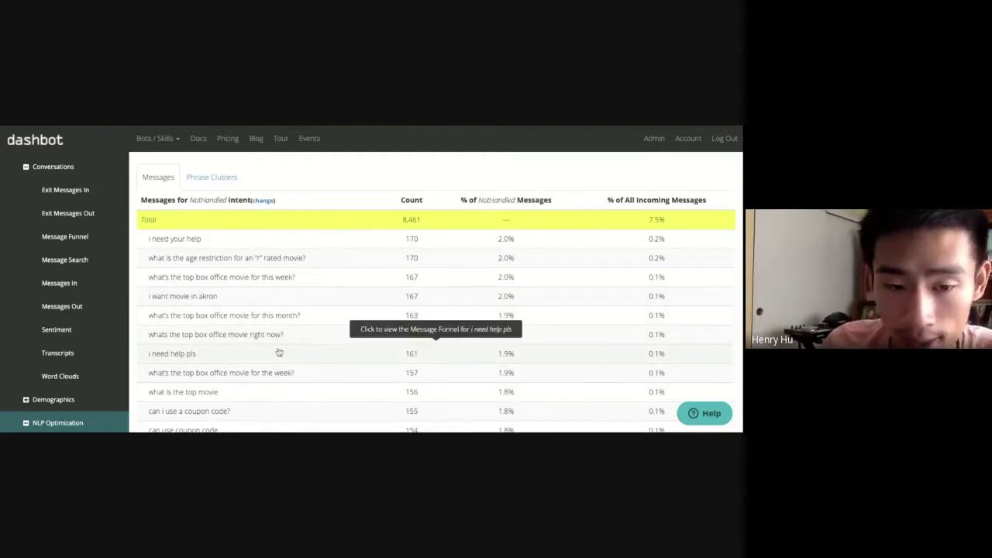
left_click(213, 179)
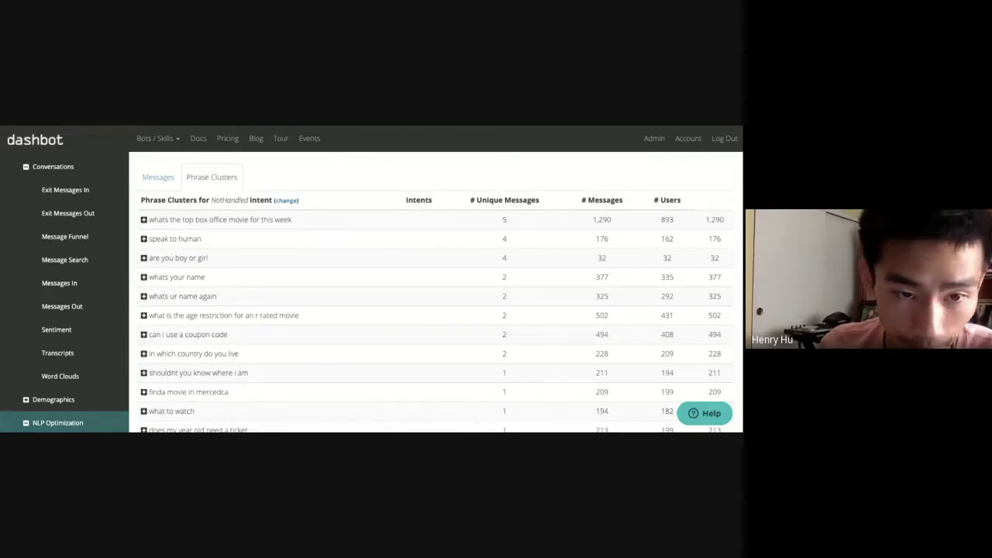
left_click(172, 222)
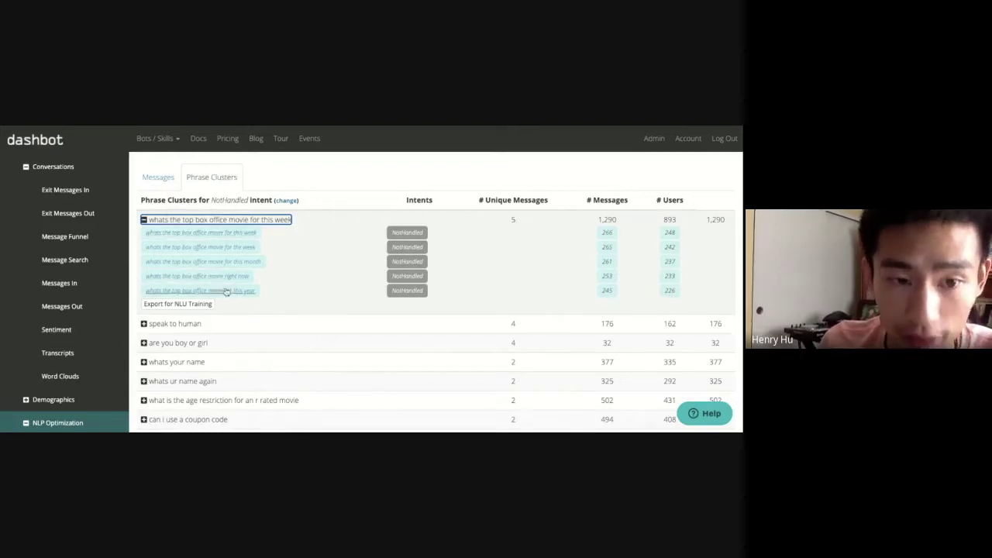
scroll(243, 263, "down", 2)
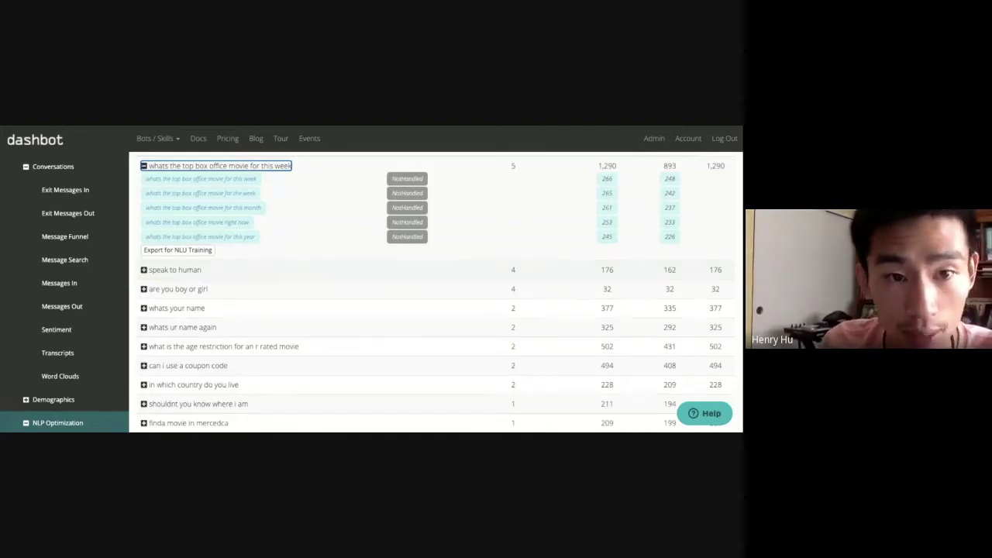
left_click(144, 166)
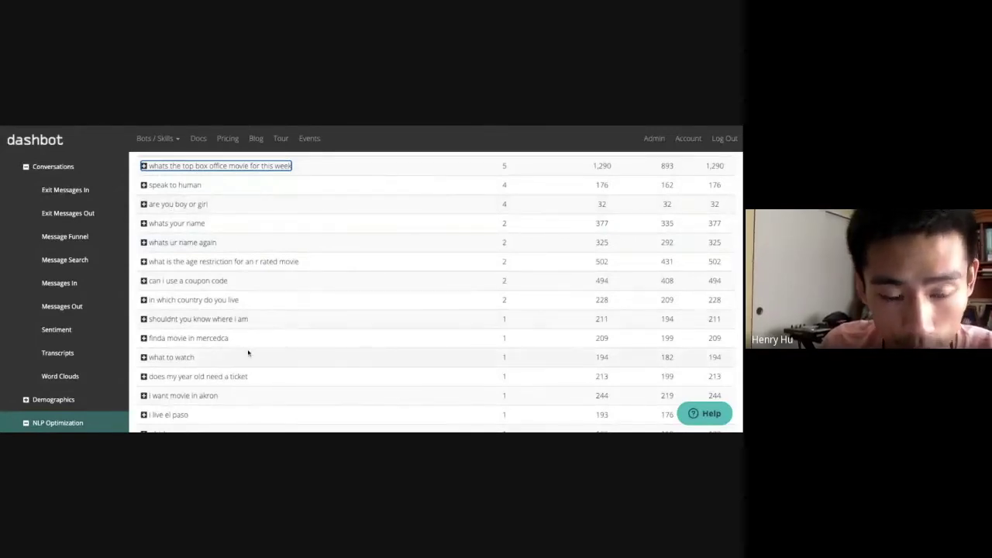
scroll(248, 353, "down", 5)
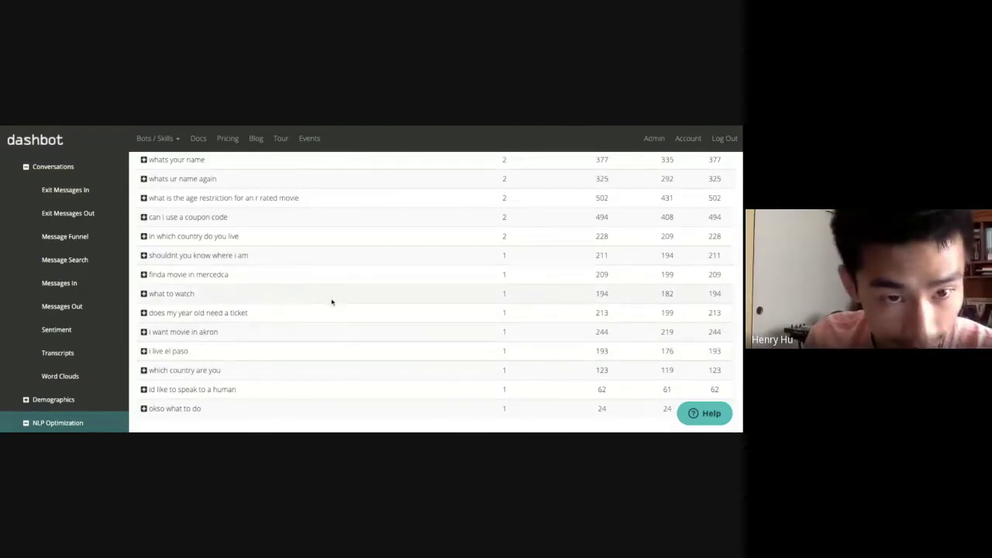
scroll(332, 301, "up", 2)
scroll(332, 301, "up", 1)
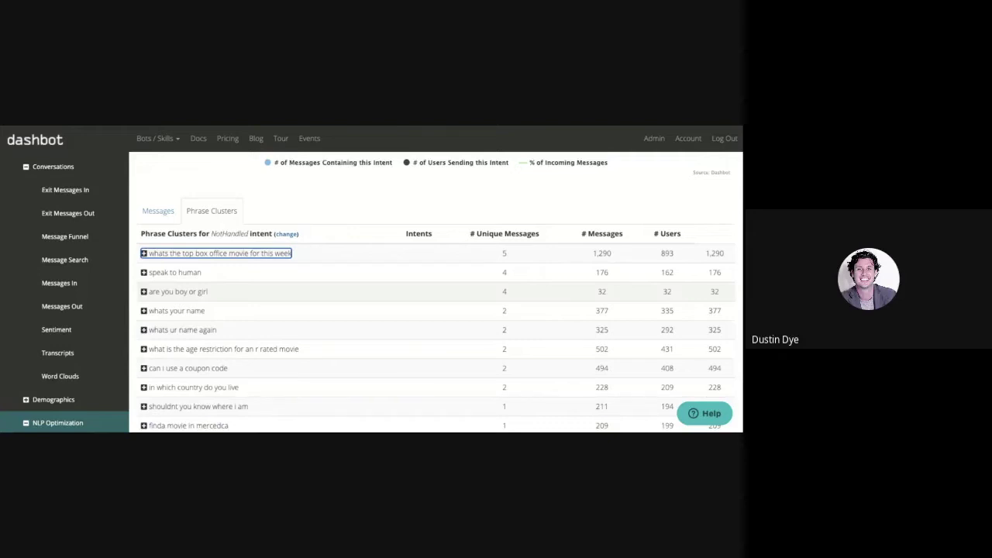
Start a new assessment for the sample movie bot, preview the model import options, and return to the assessments list
scroll(30, 351, "down", 5)
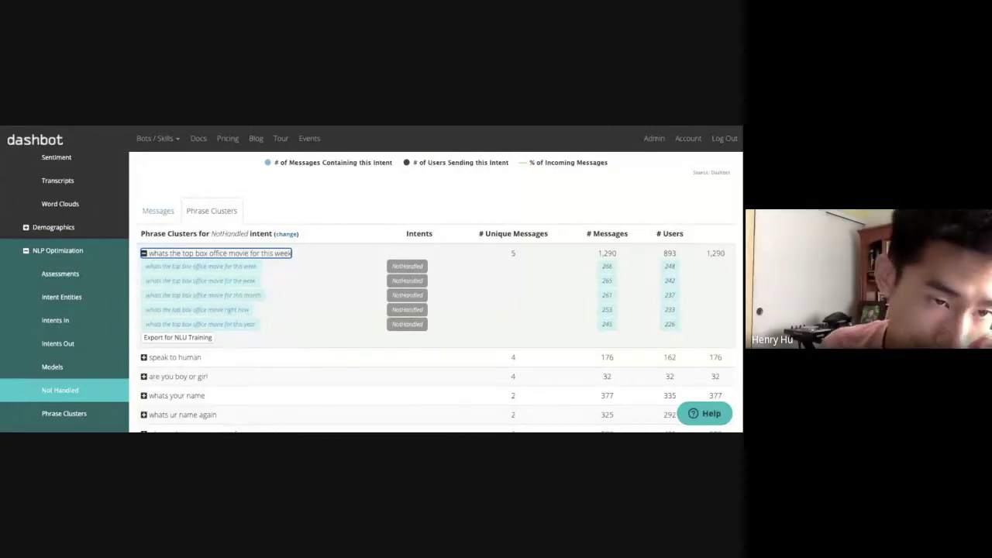
left_click(89, 273)
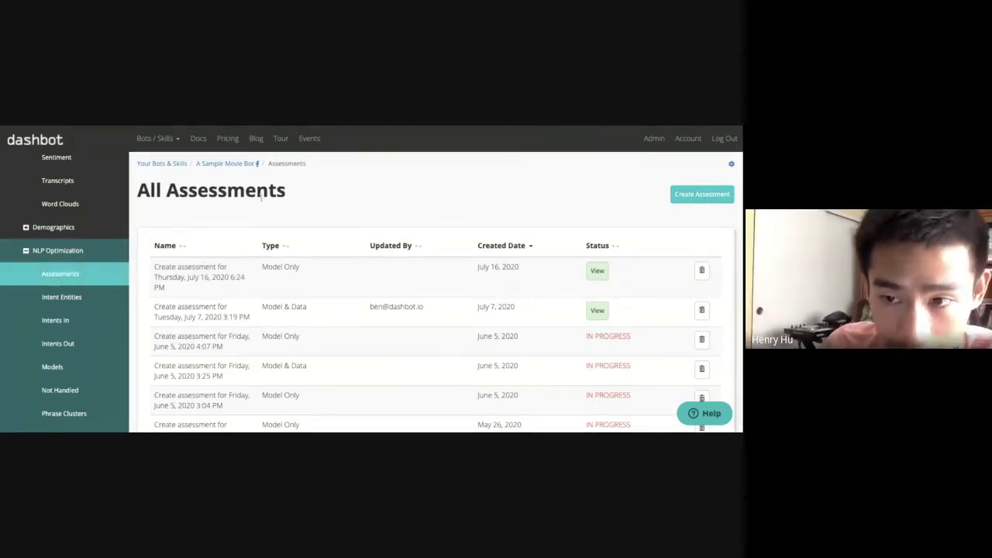
left_click(711, 199)
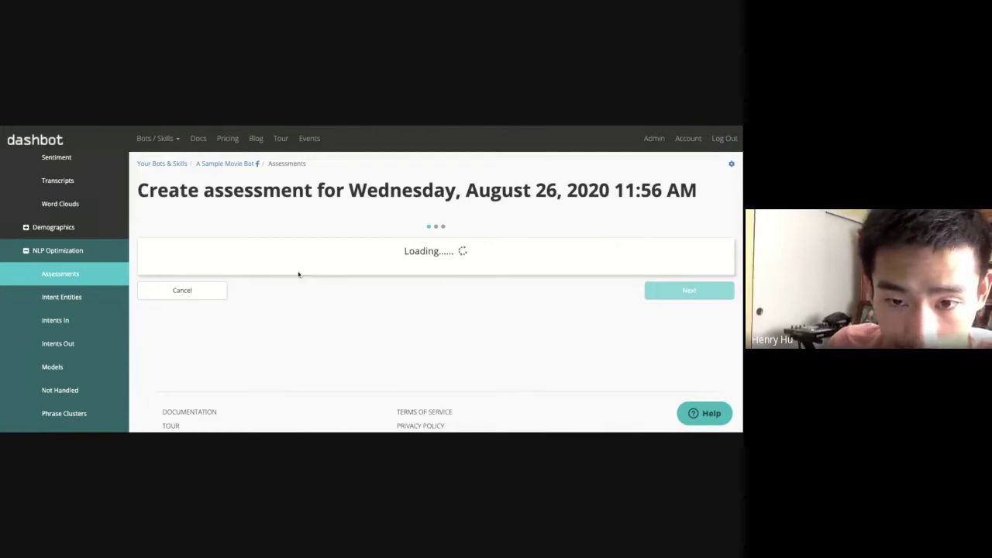
left_click(453, 282)
left_click(430, 313)
left_click(689, 316)
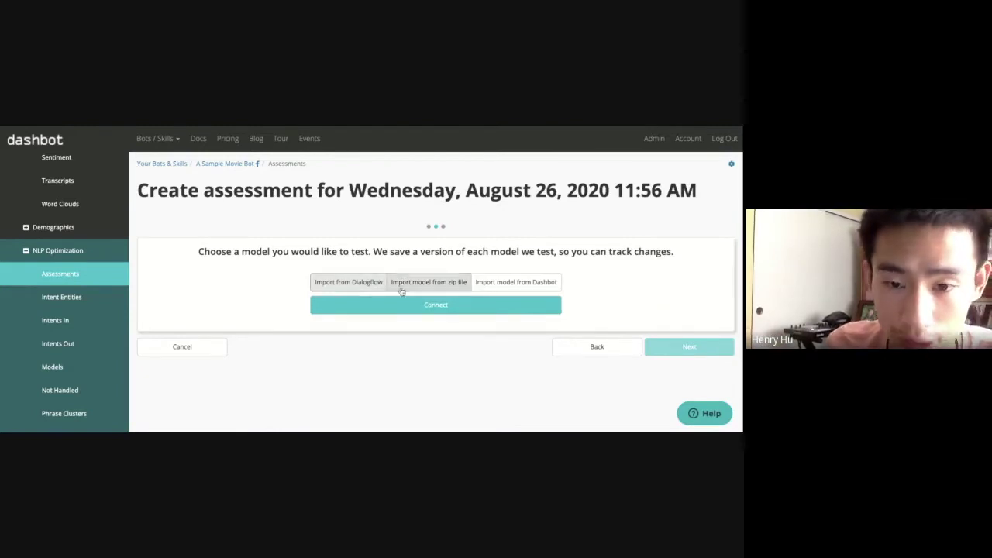
left_click(419, 305)
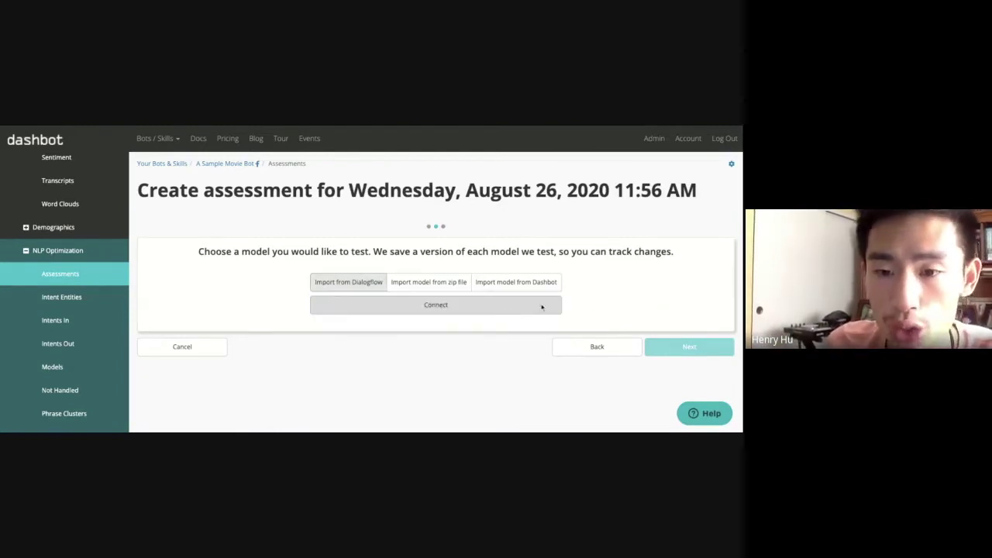
left_click(502, 313)
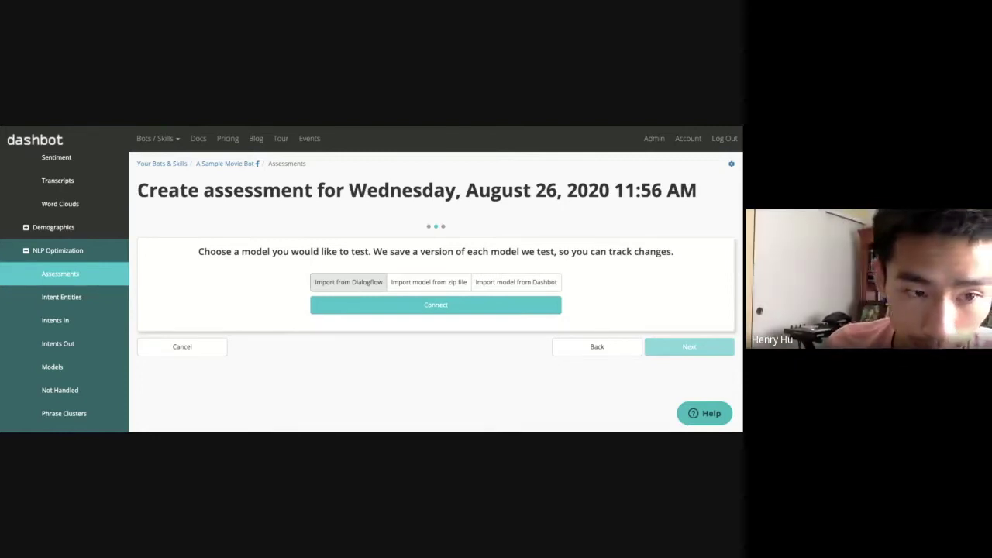
left_click(78, 276)
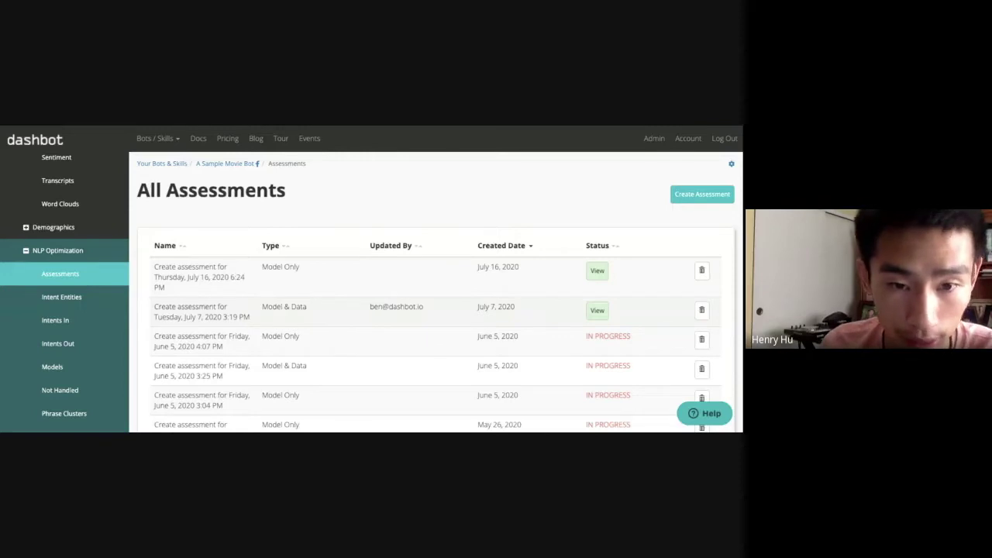
Check the existing assessments for July 7, 2020 3:19 PM and May 21, 2020, returning to the assessments list after each
left_click(598, 313)
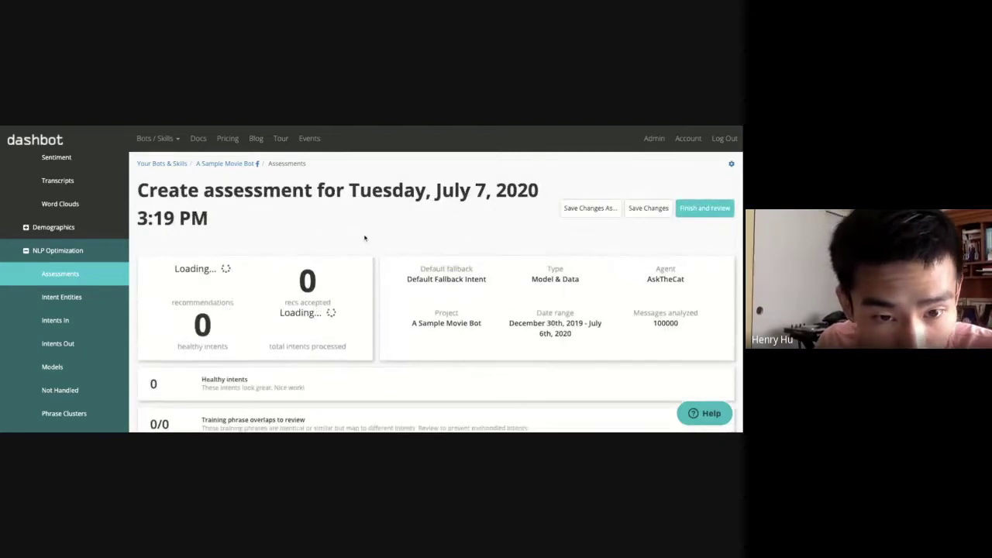
left_click(109, 272)
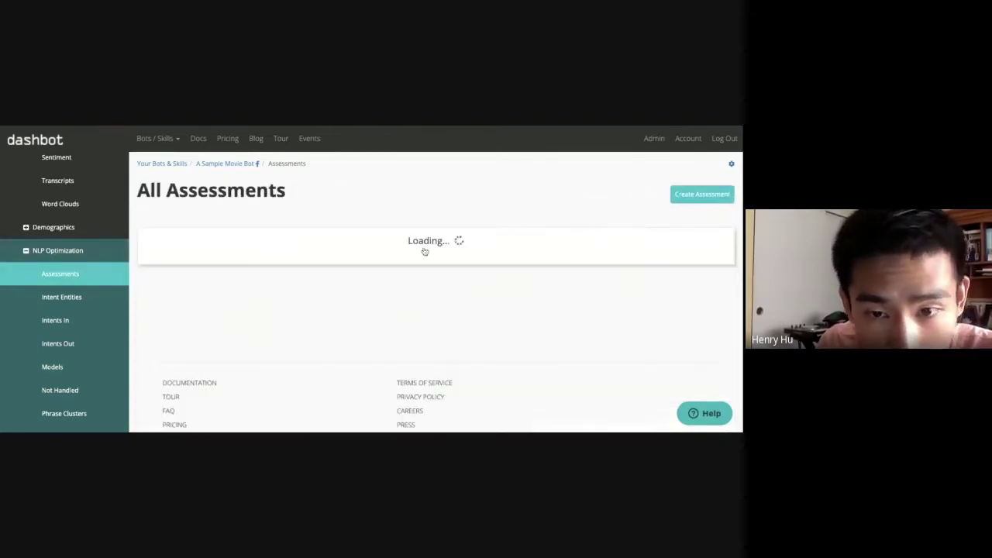
scroll(545, 294, "down", 5)
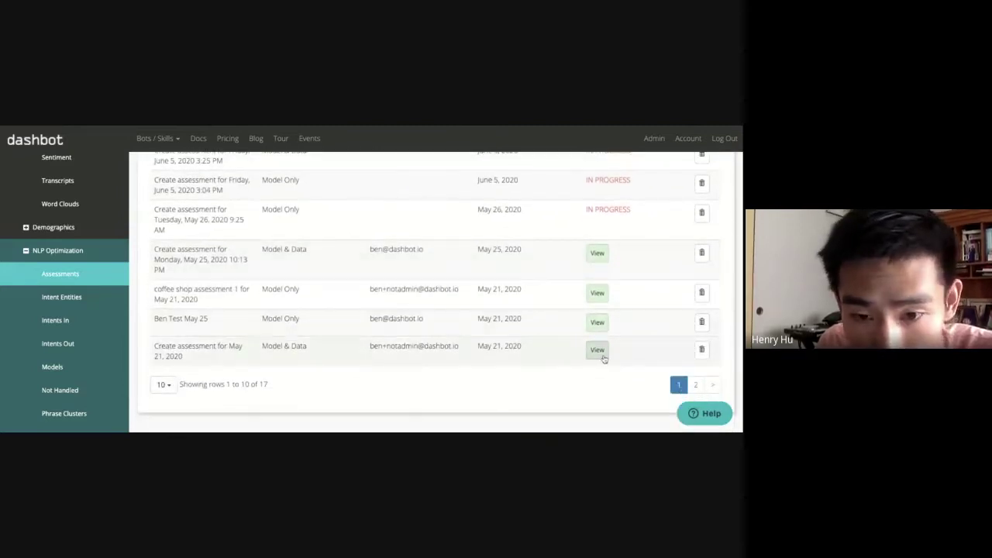
left_click(597, 349)
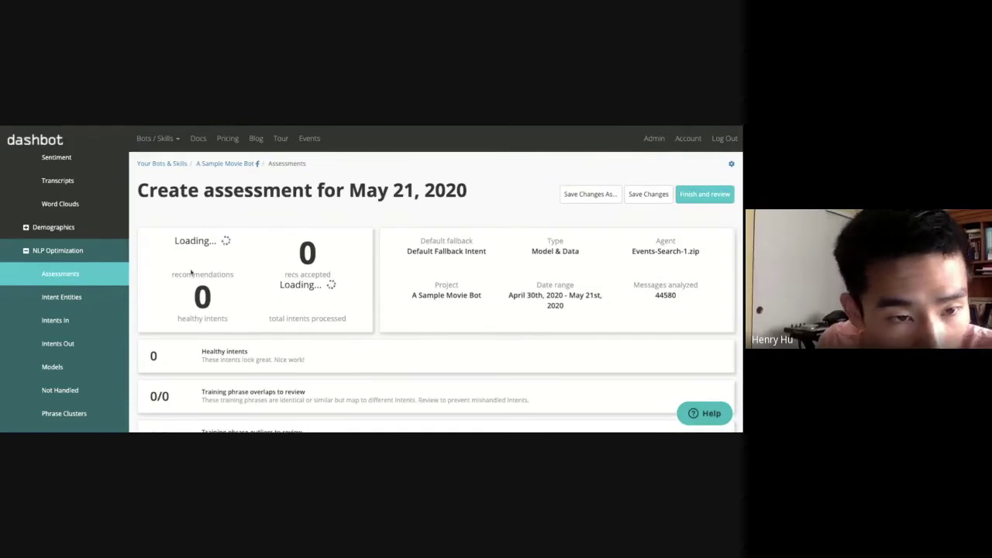
left_click(76, 275)
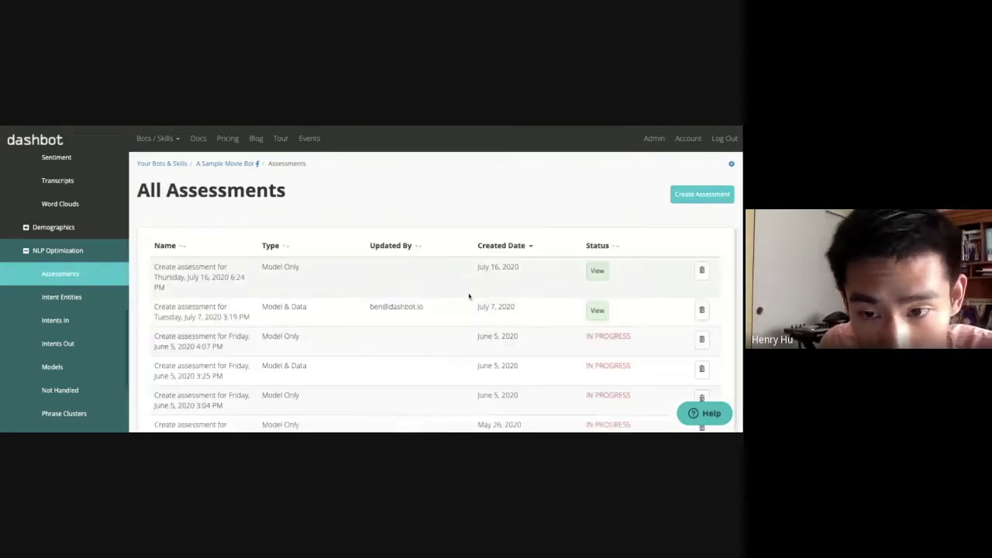
Reopen the Model & Data assessment named "Create assessment for May 21, 2020" and review its summary and recommendation categories
scroll(469, 296, "down", 5)
scroll(473, 250, "up", 3)
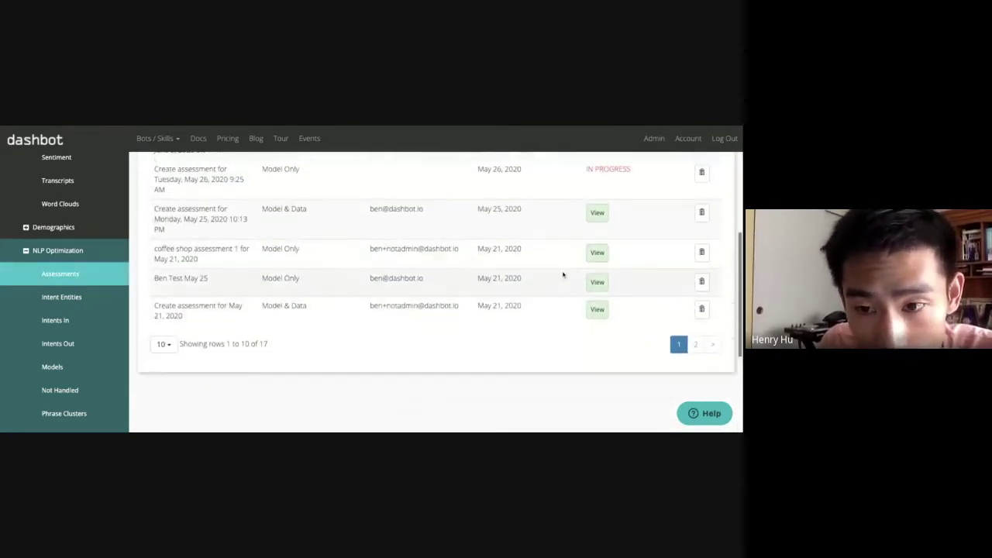
left_click(597, 310)
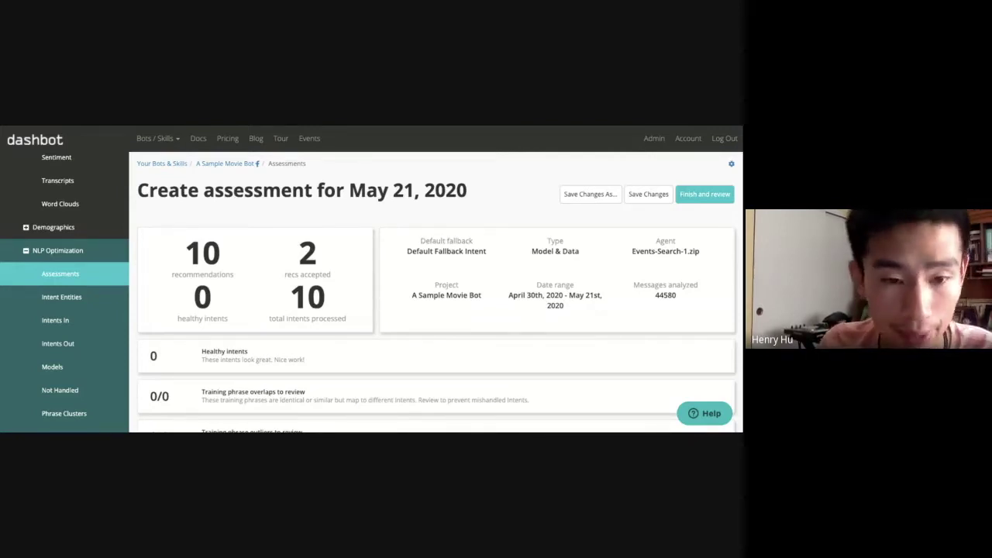
scroll(434, 295, "down", 3)
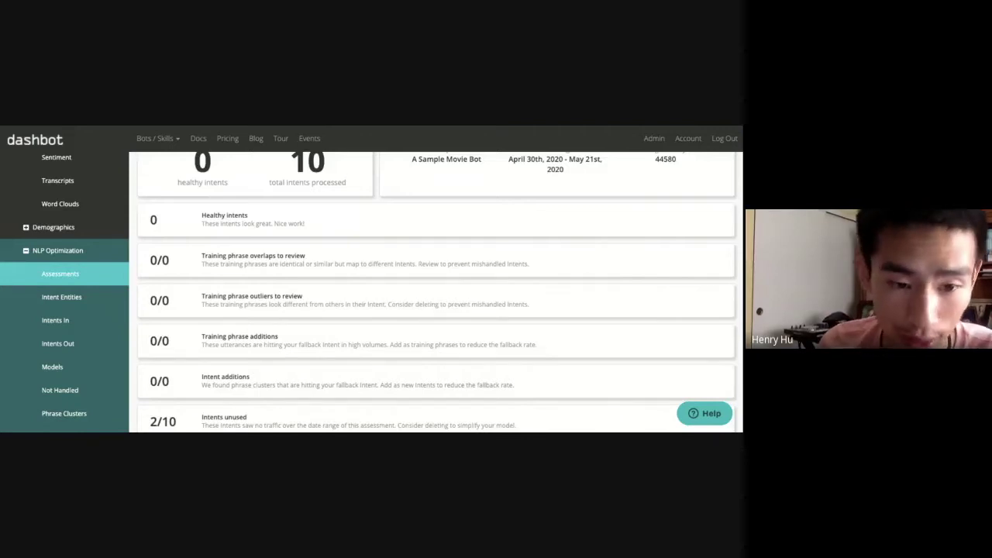
scroll(435, 295, "up", 4)
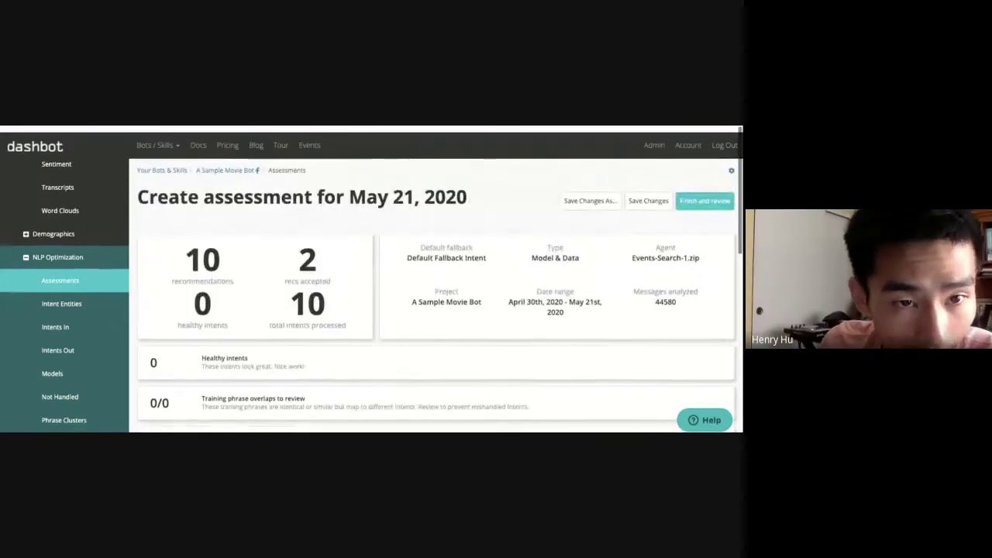
Switch to the Customer Service Example (Universal) bot and open its NLP assessments list
left_click(155, 139)
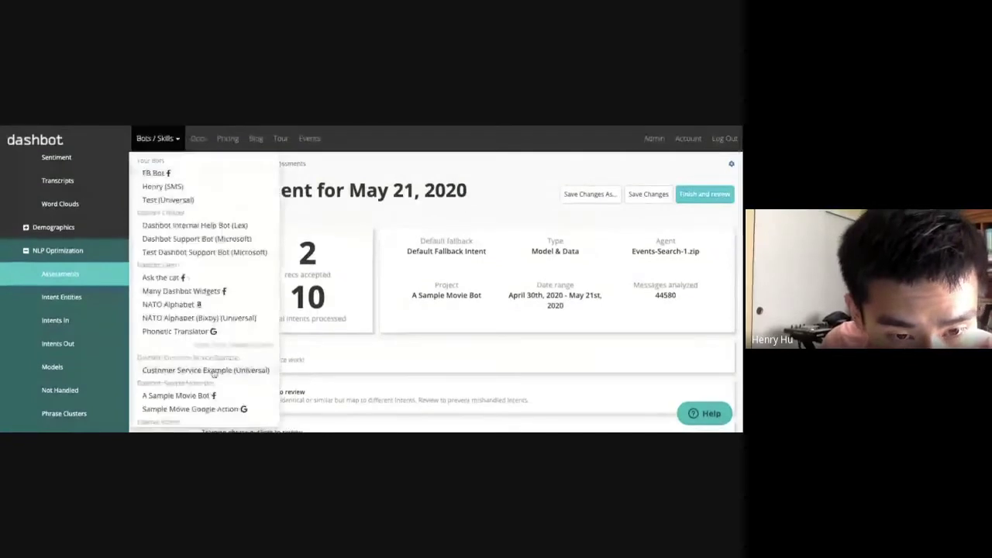
left_click(214, 371)
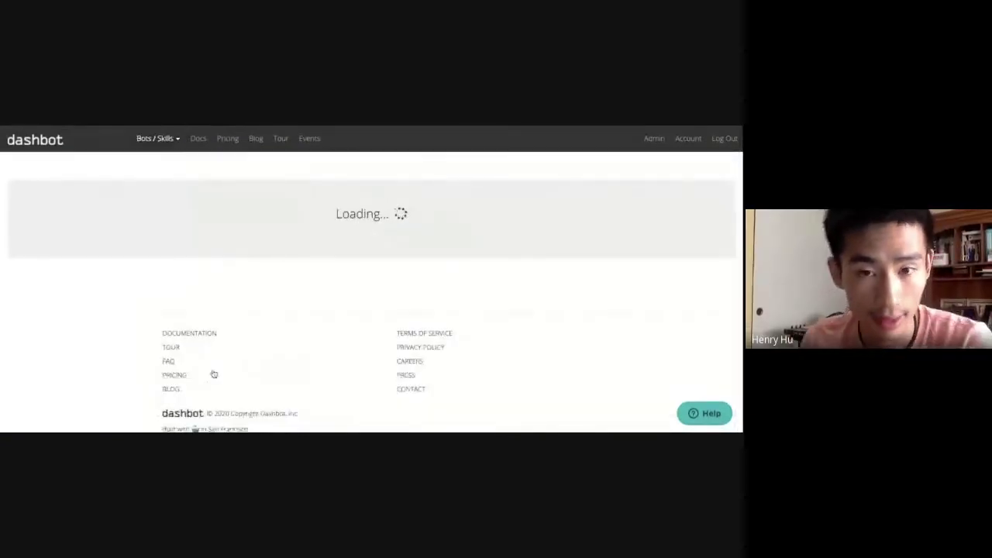
scroll(50, 380, "down", 4)
left_click(46, 388)
scroll(62, 349, "down", 3)
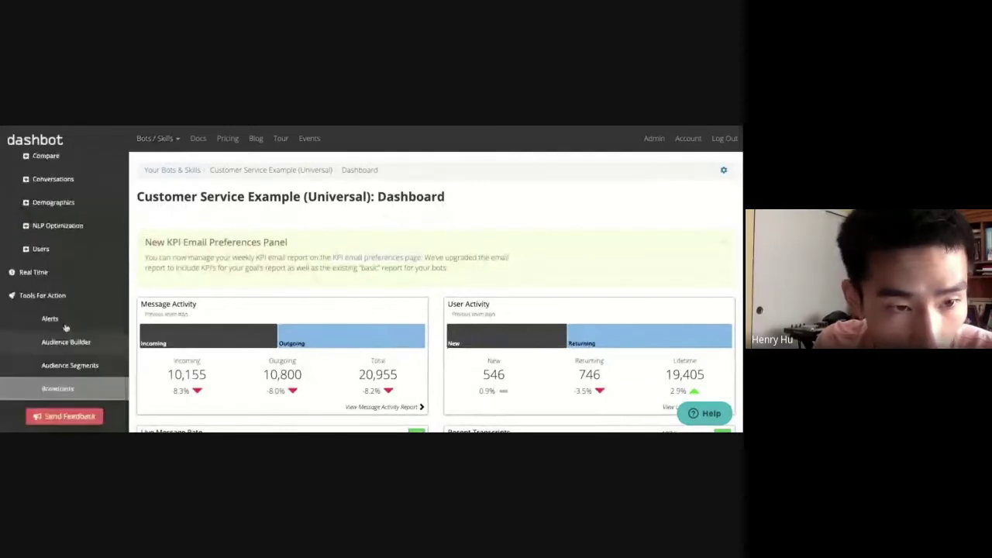
left_click(56, 226)
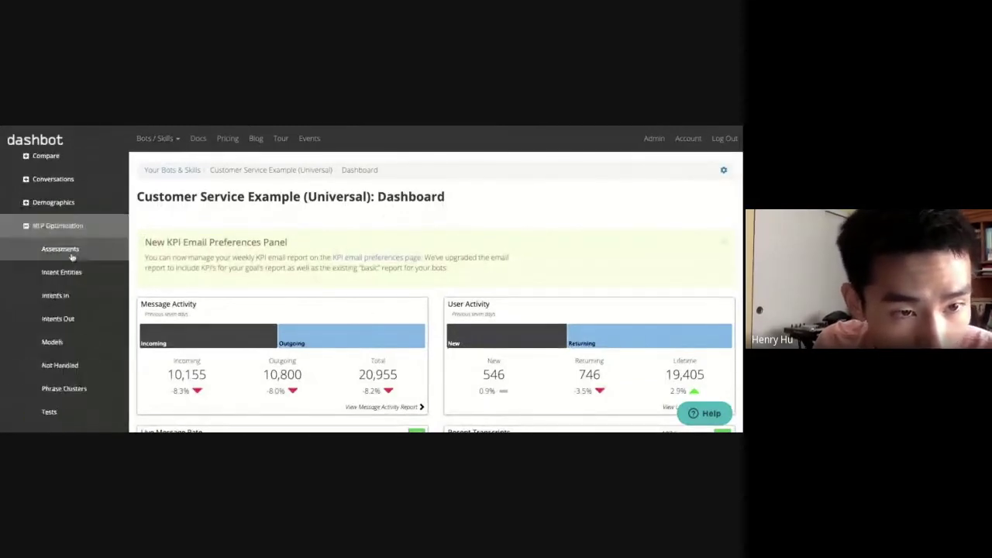
left_click(71, 255)
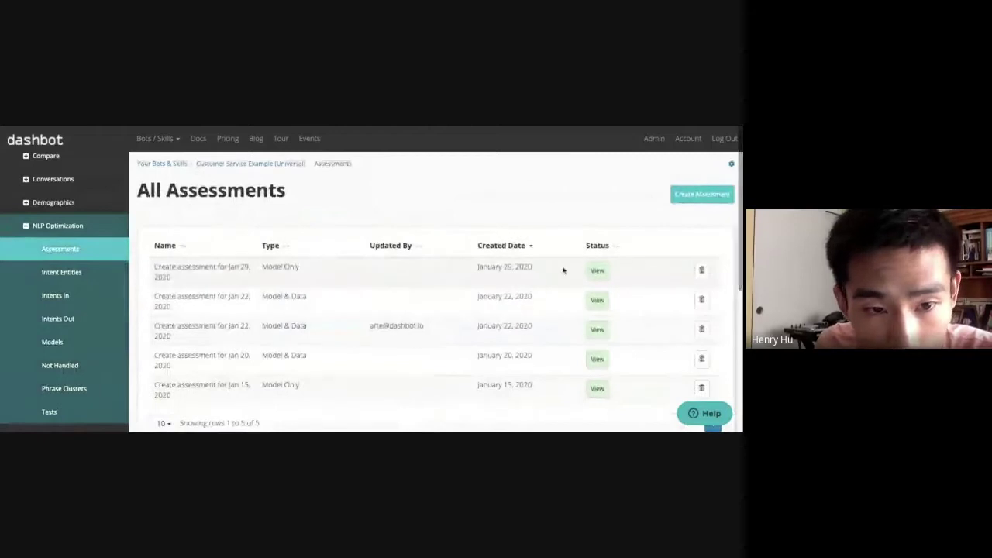
Open the first Model & Data assessment for Jan 22, 2020 and review its recommendation categories
left_click(597, 271)
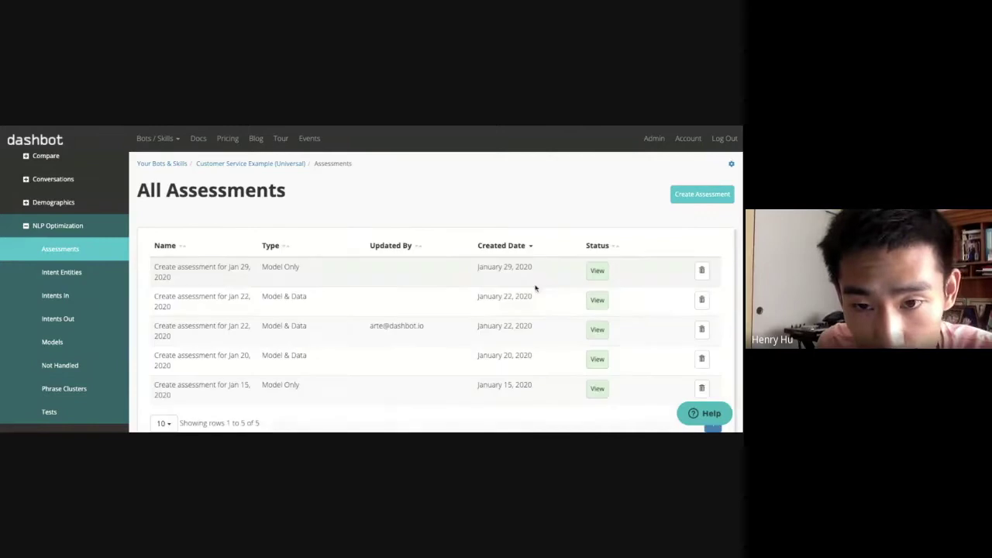
left_click(597, 302)
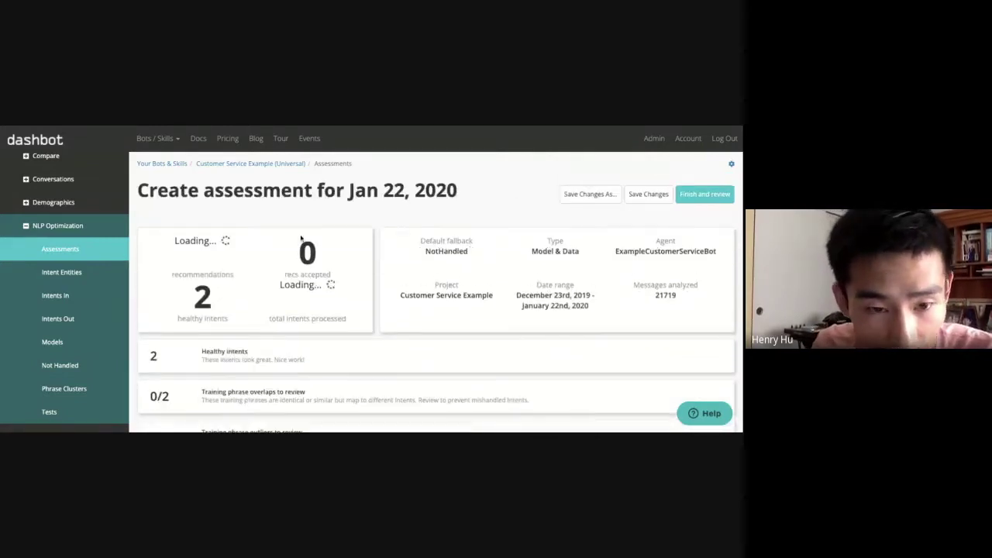
scroll(311, 279, "down", 3)
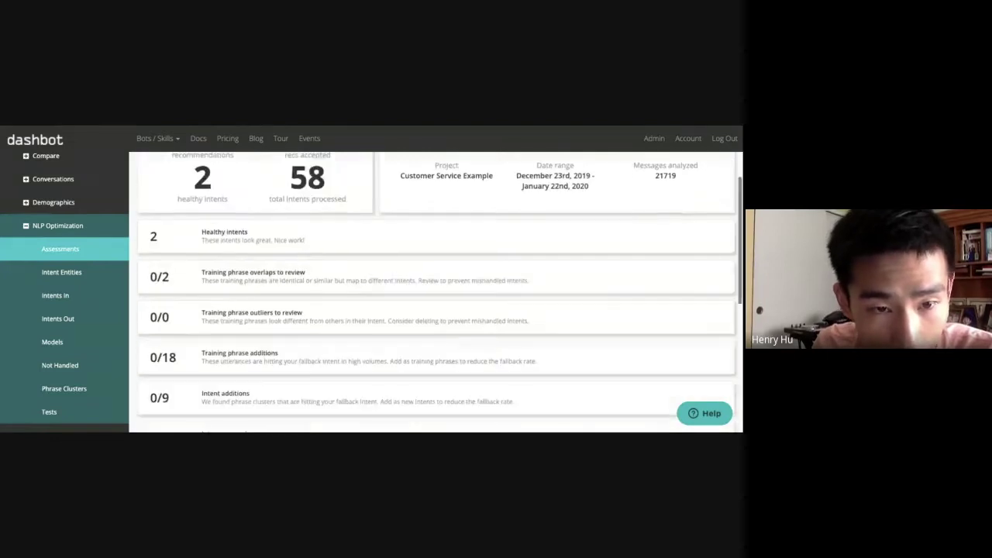
Expand the training phrase overlaps in the Jan 22, 2020 assessment and examine the duplicate "i need help" phrases and their current intents
left_click(312, 282)
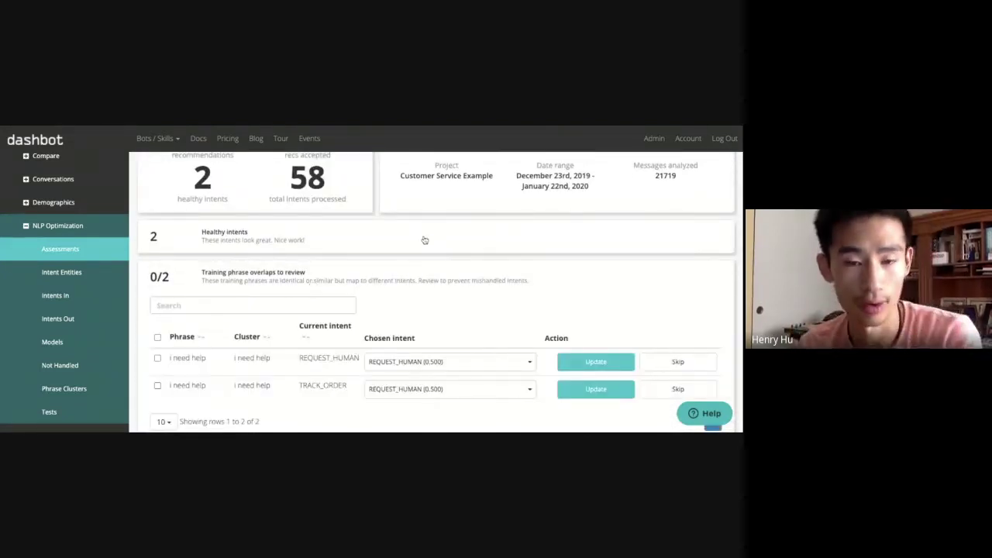
scroll(425, 236, "up", 1)
scroll(425, 233, "down", 1)
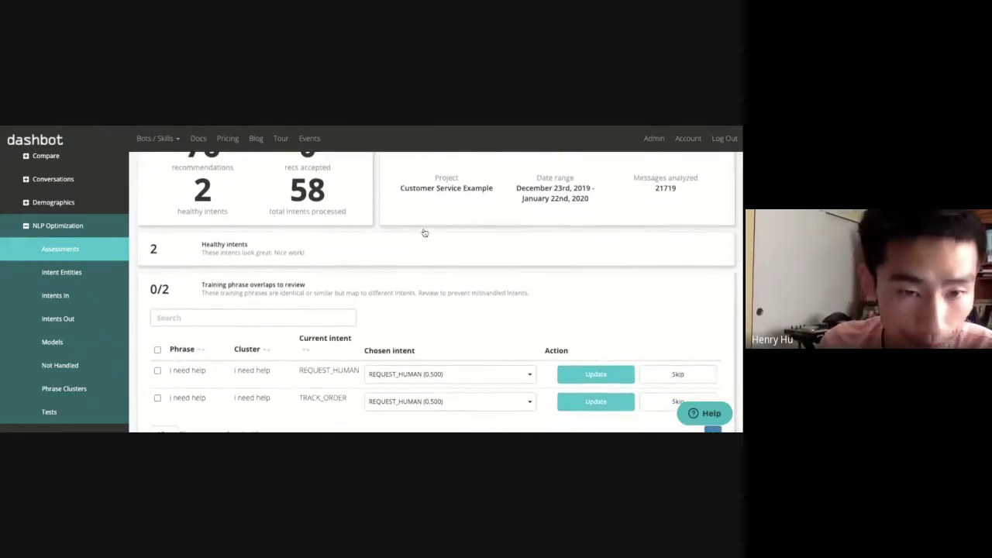
scroll(424, 233, "up", 1)
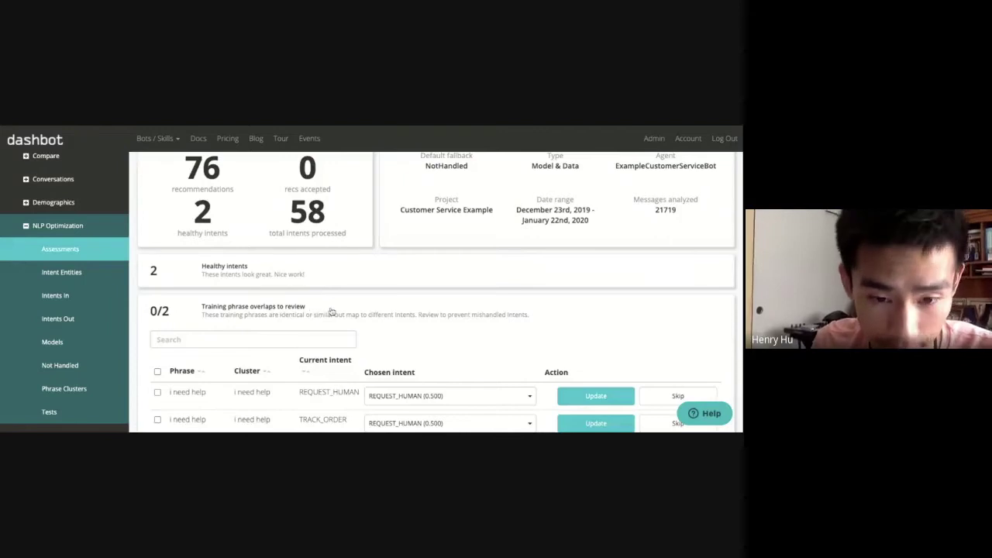
scroll(331, 311, "down", 3)
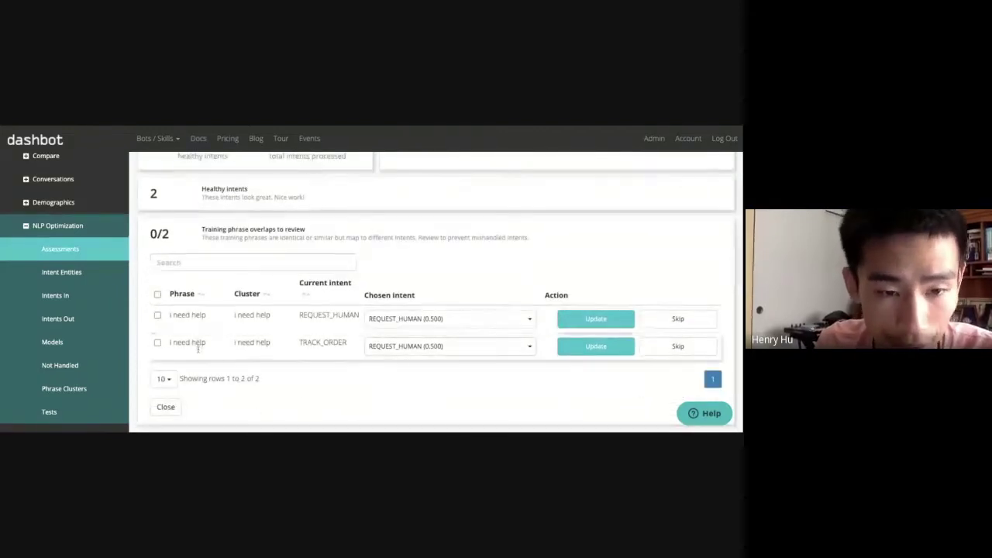
double_click(203, 315)
mouse_move(203, 315)
left_mouse_down()
mouse_move(170, 315)
mouse_move(166, 326)
mouse_move(199, 326)
left_mouse_up()
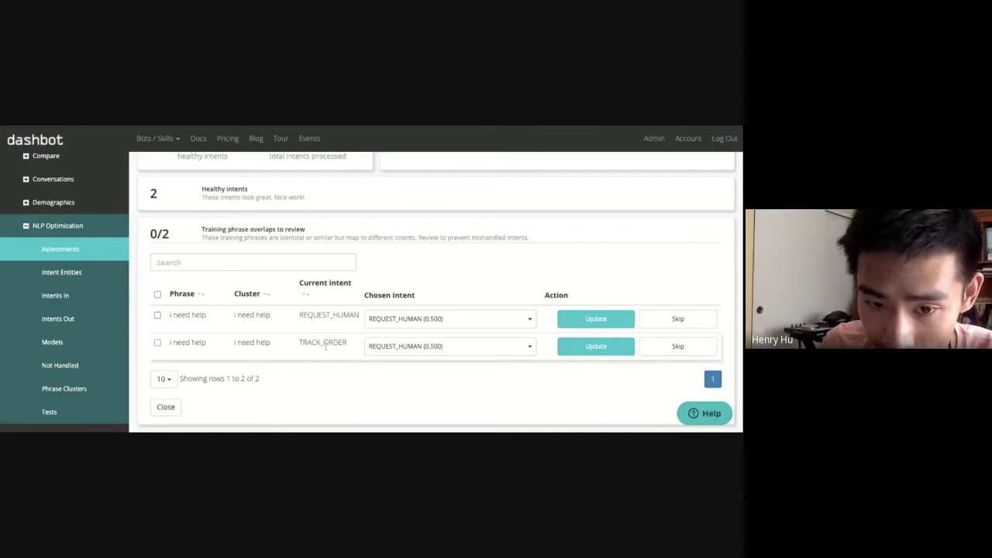
Choose REQUEST_HUMAN as the intent for the overlapping "i need help" phrase currently mapped to TRACK_ORDER
left_click(459, 349)
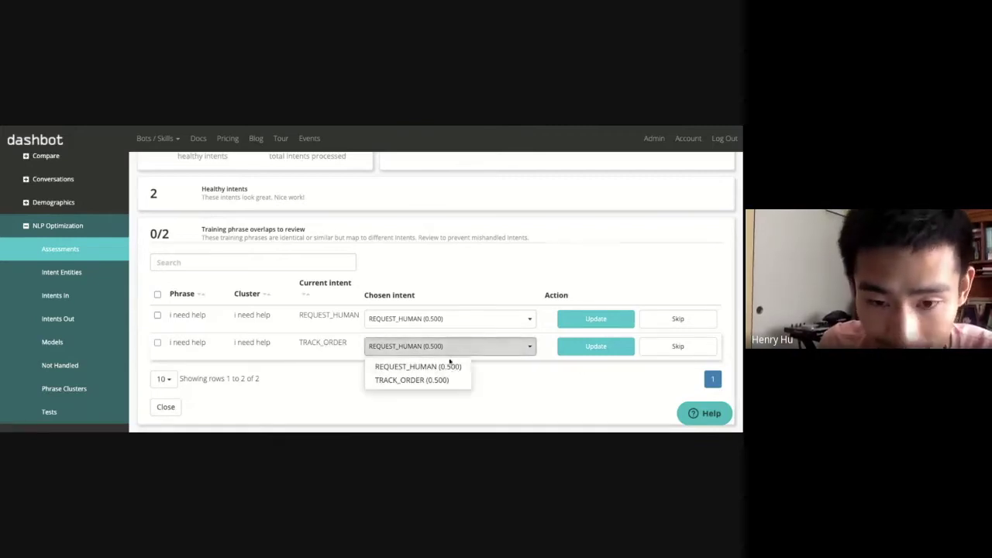
left_click(412, 367)
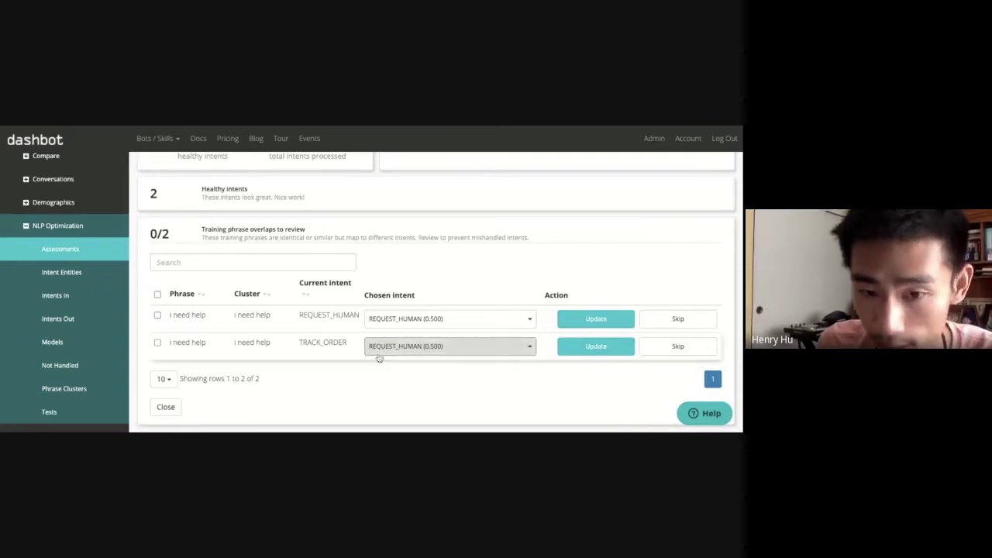
left_click(609, 352)
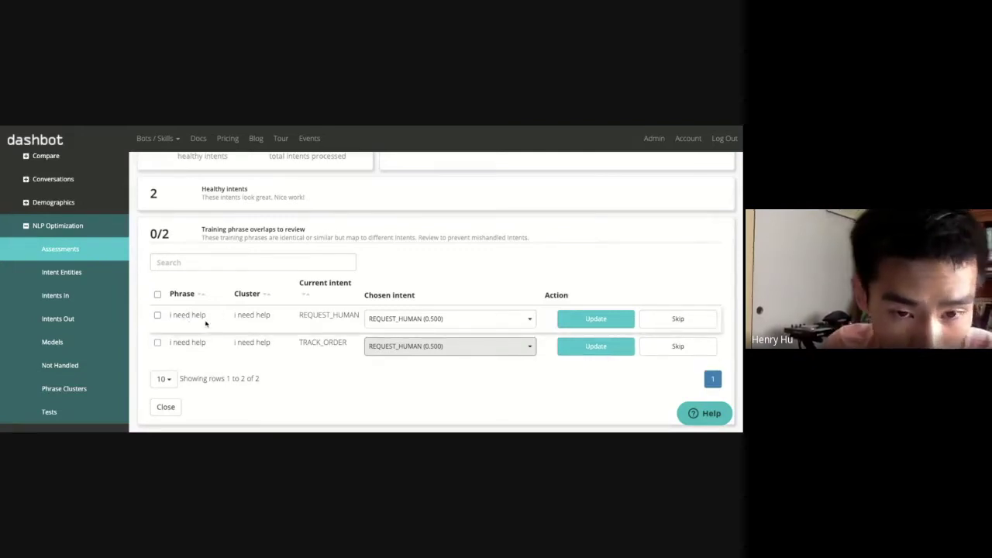
Skip the "i need help" overlap recommendation under REQUEST_HUMAN and check the available skip reasons without choosing one
left_click(707, 322)
left_click(710, 344)
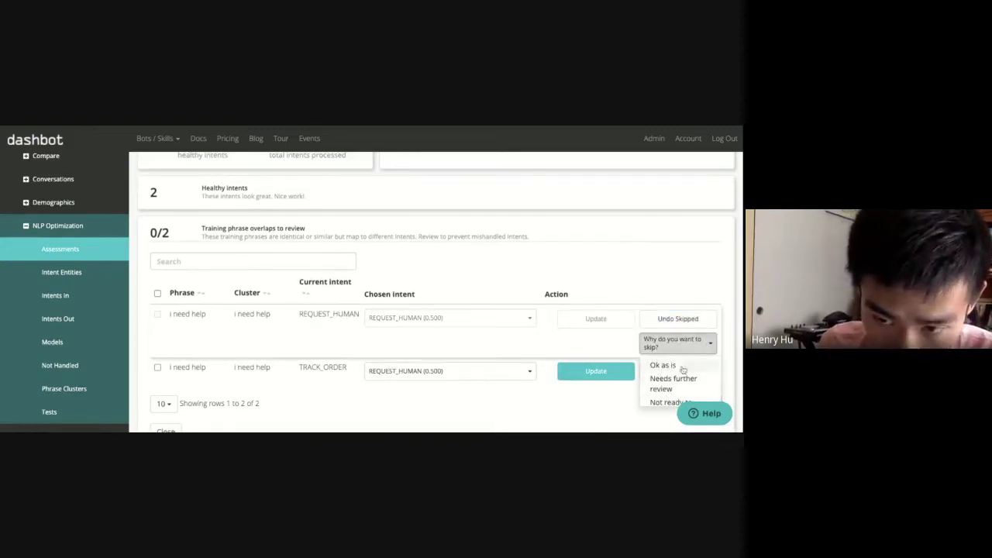
left_click(611, 267)
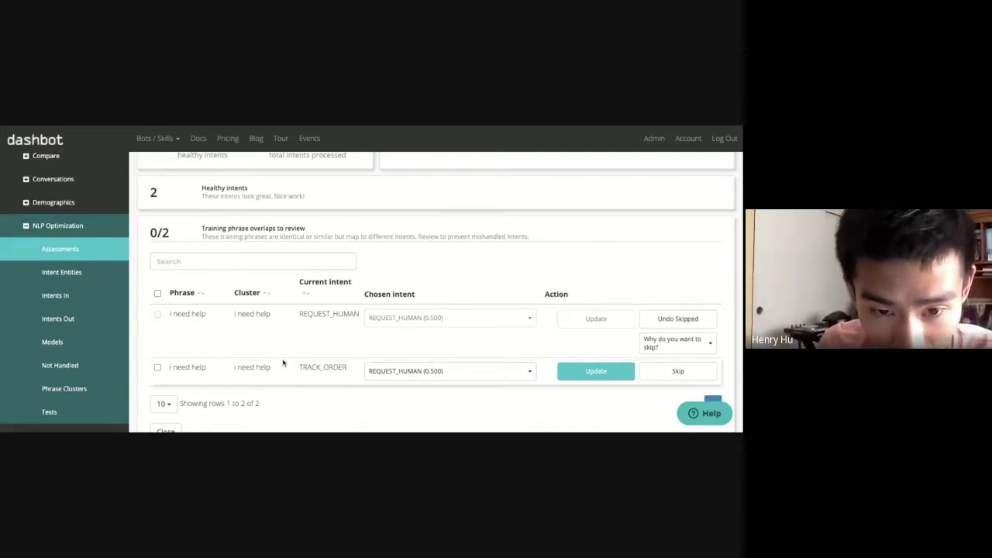
Review the training phrase additions, including the suggested phrases, their clusters, chosen intents and add or skip options
scroll(322, 367, "down", 5)
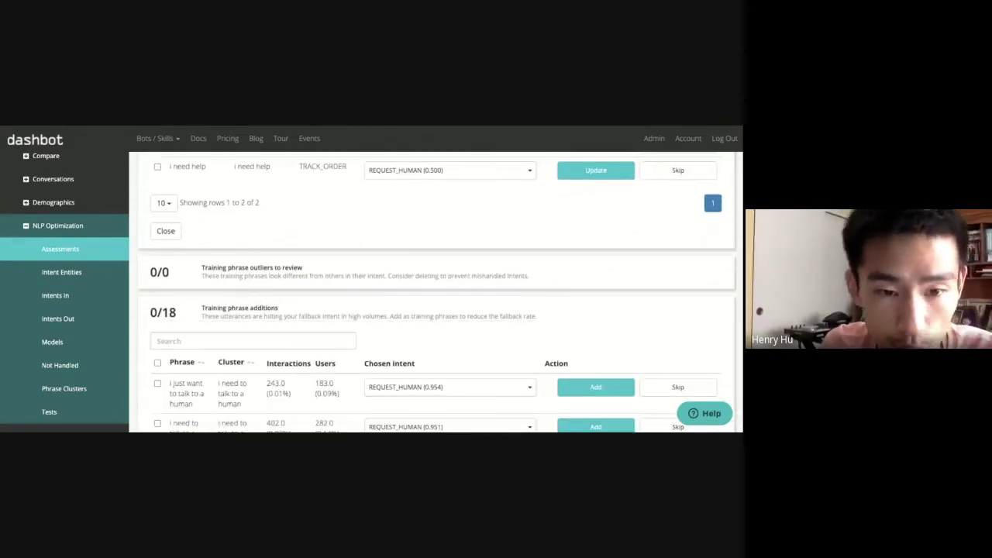
scroll(435, 292, "down", 2)
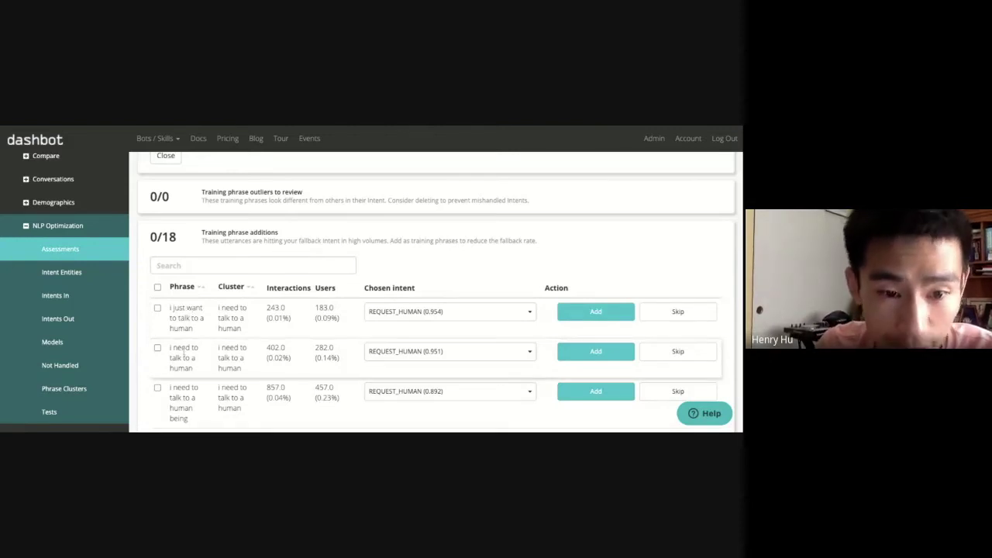
left_click(588, 315)
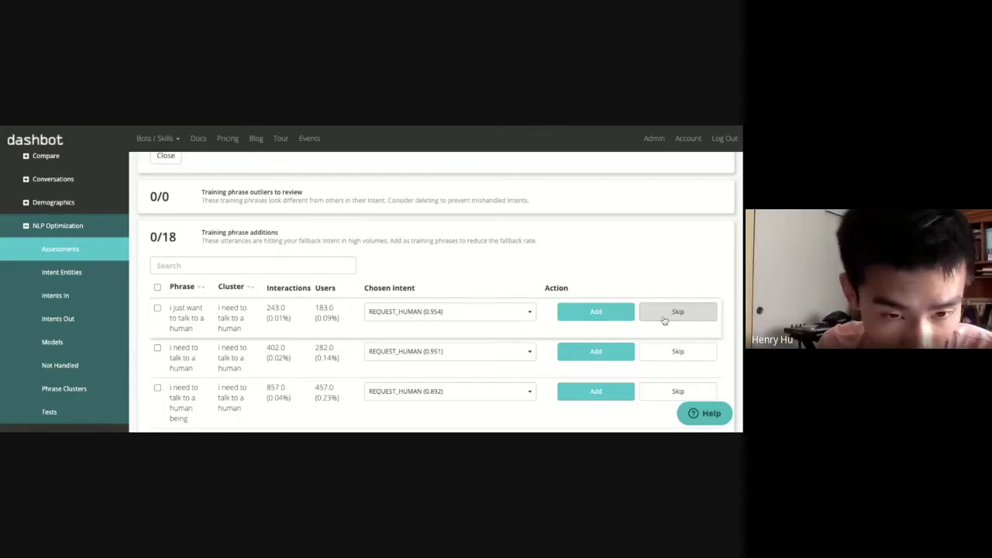
scroll(577, 302, "down", 5)
scroll(577, 302, "down", 5)
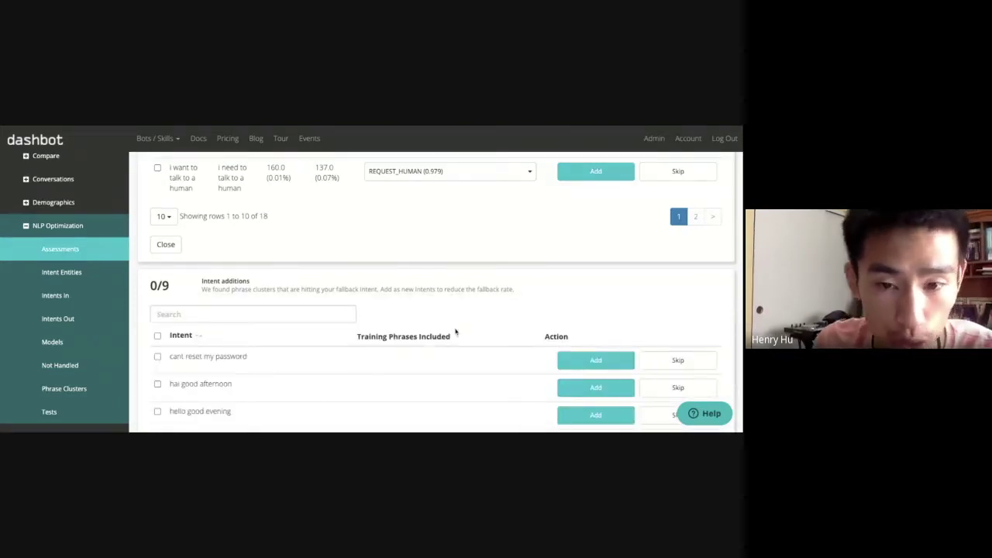
Try adding the suggested intent "i need to speak to a human being" with all three training phrases selected, and cancel
scroll(456, 332, "down", 3)
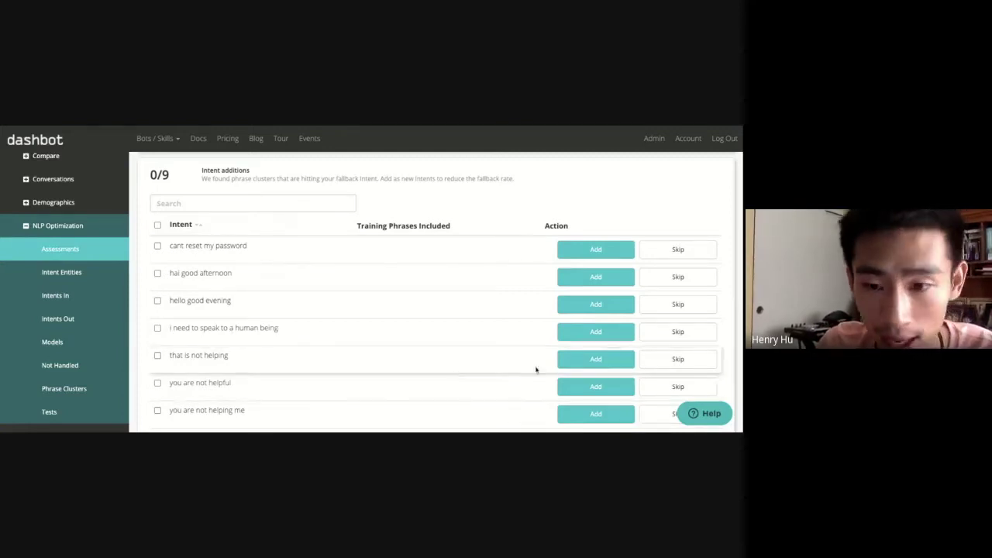
left_click(586, 332)
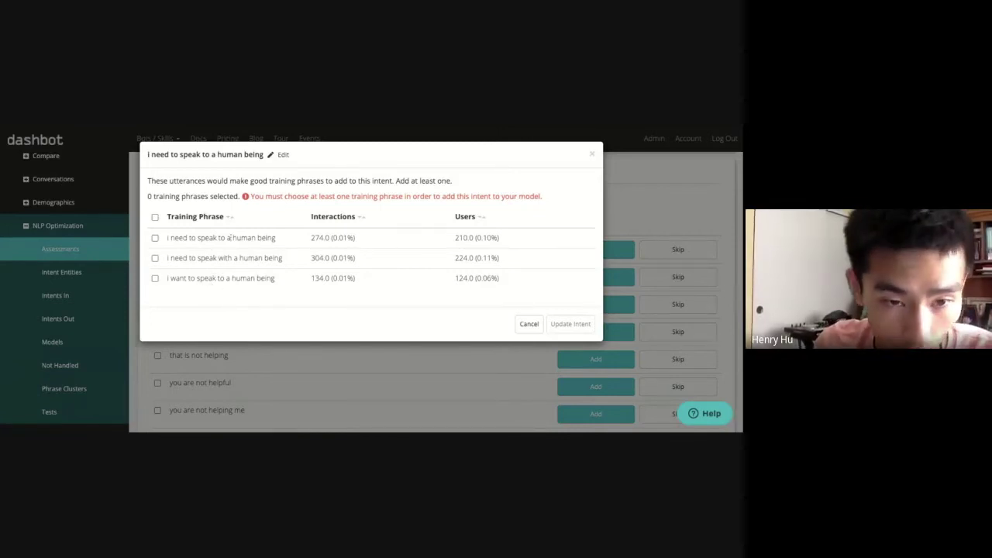
left_click(155, 217)
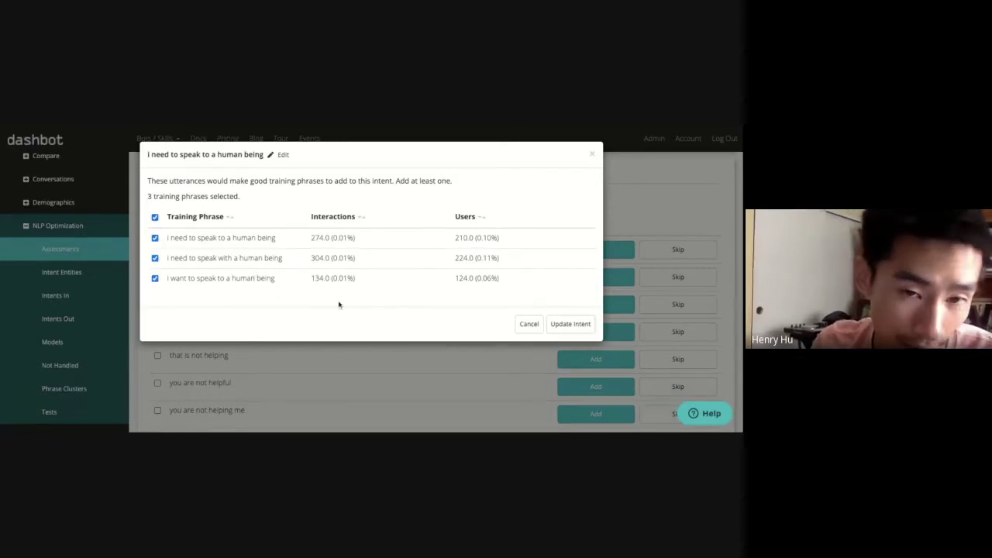
left_click(528, 325)
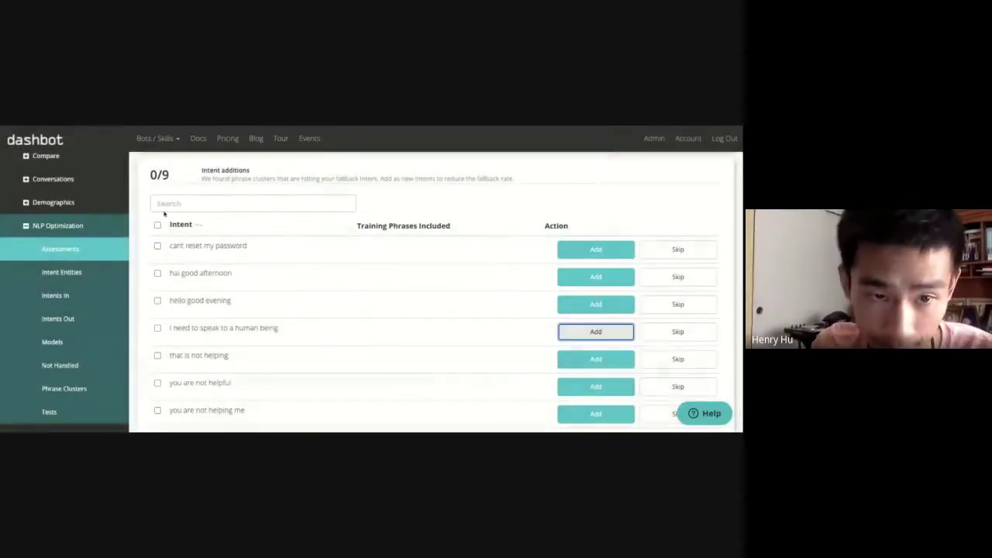
Collapse the intent additions and review the assessment's unused intents and disabled intents
left_click(234, 183)
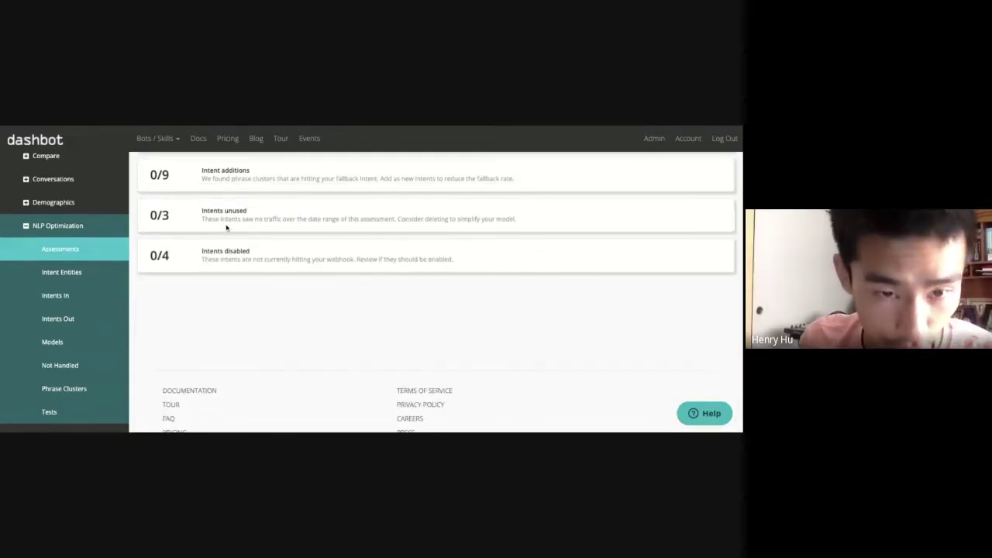
left_click(223, 218)
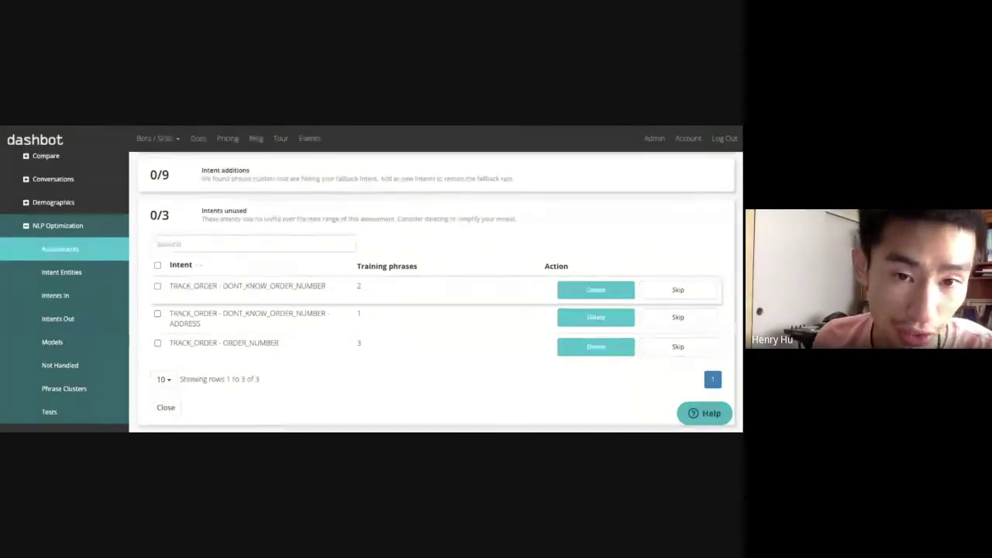
left_click(351, 220)
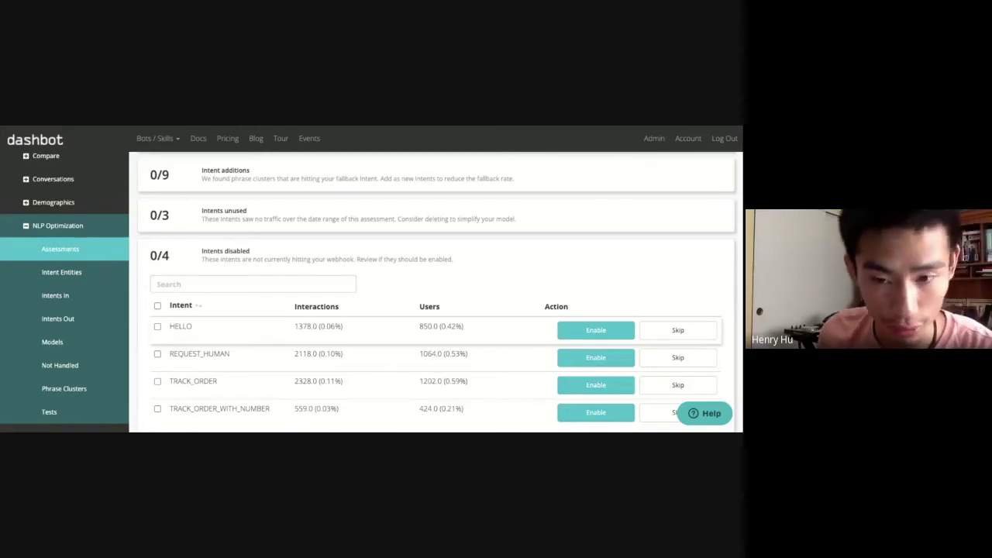
scroll(369, 295, "up", 1)
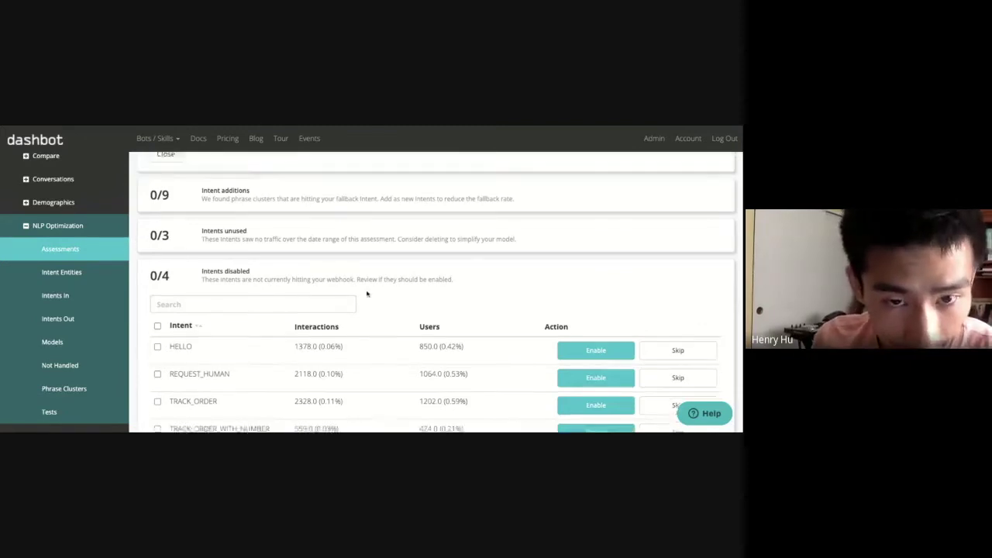
left_click(264, 299)
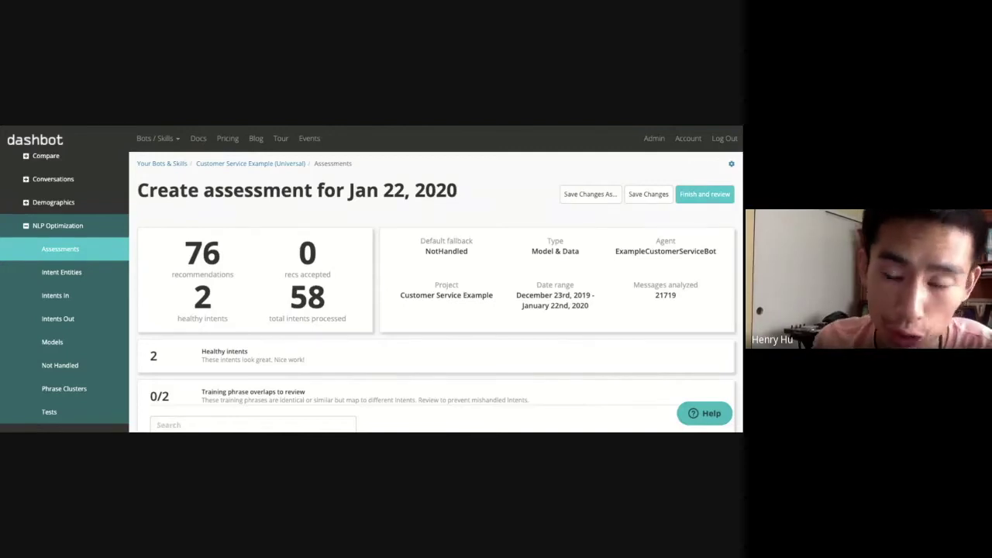
left_click(700, 195)
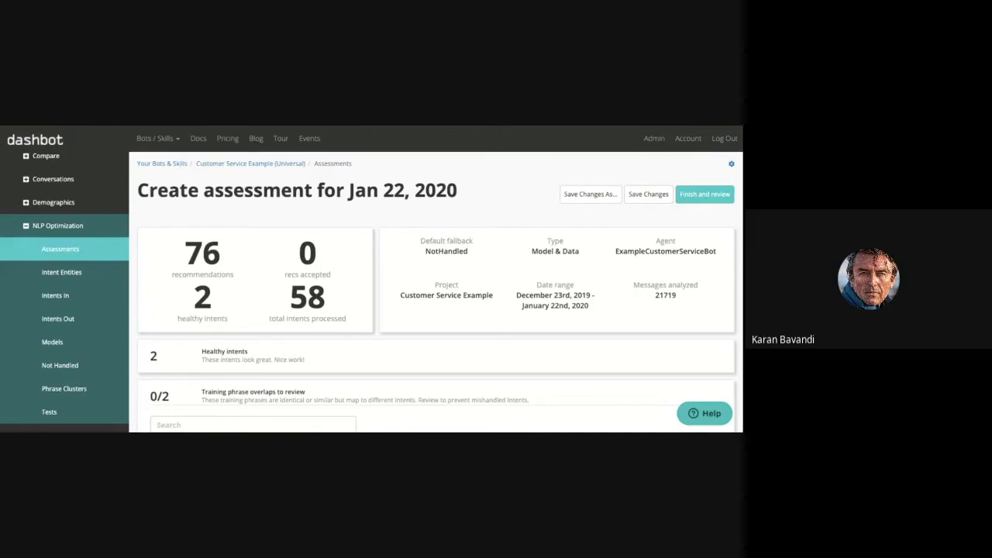
scroll(434, 295, "down", 2)
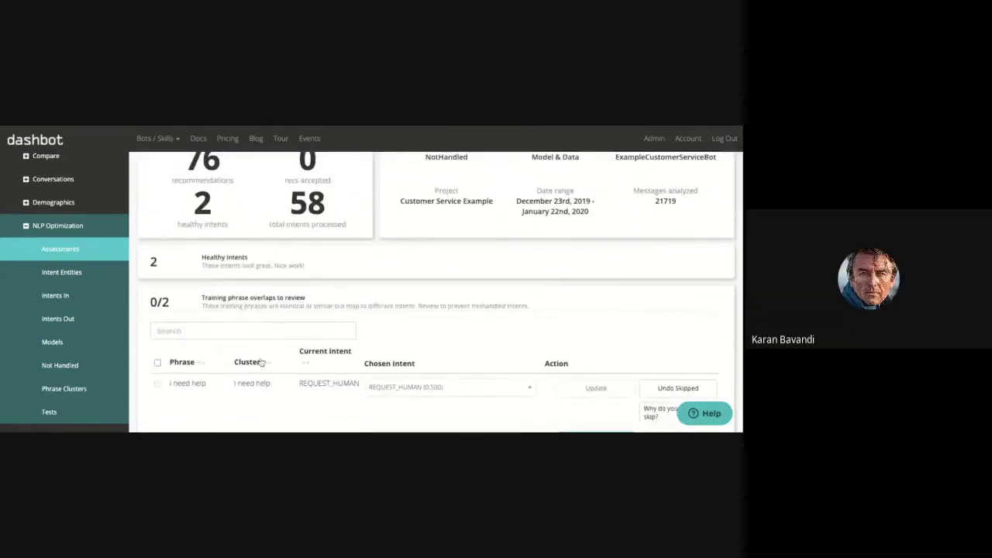
scroll(236, 410, "down", 1)
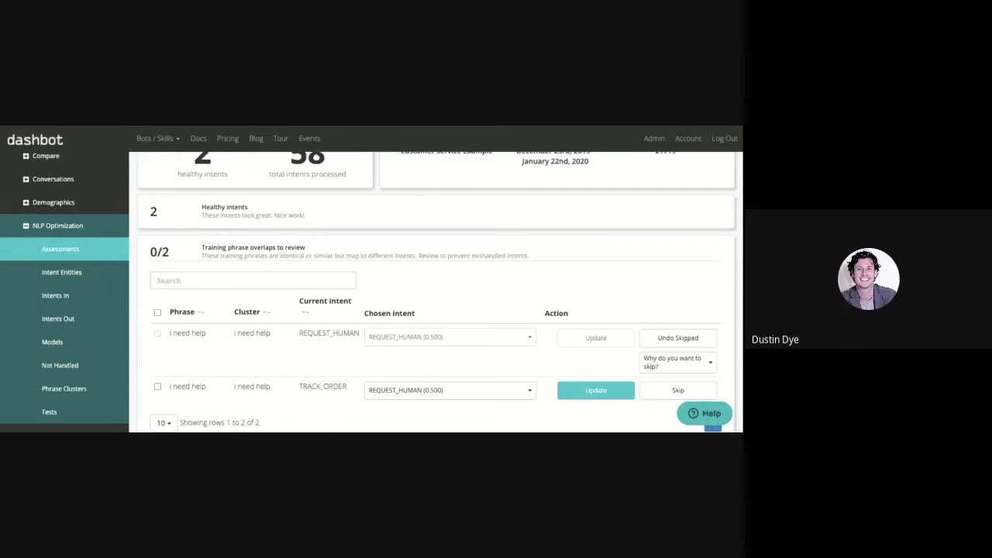
Open the Conversation Paths report for the customer service bot and expand the NotHandled nodes on the first and second levels
scroll(79, 251, "up", 3)
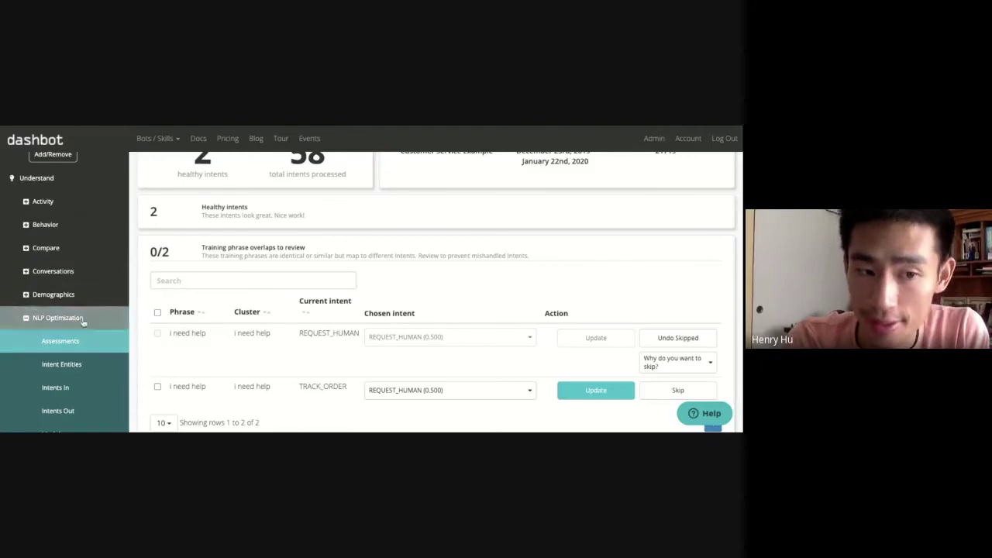
left_click(73, 225)
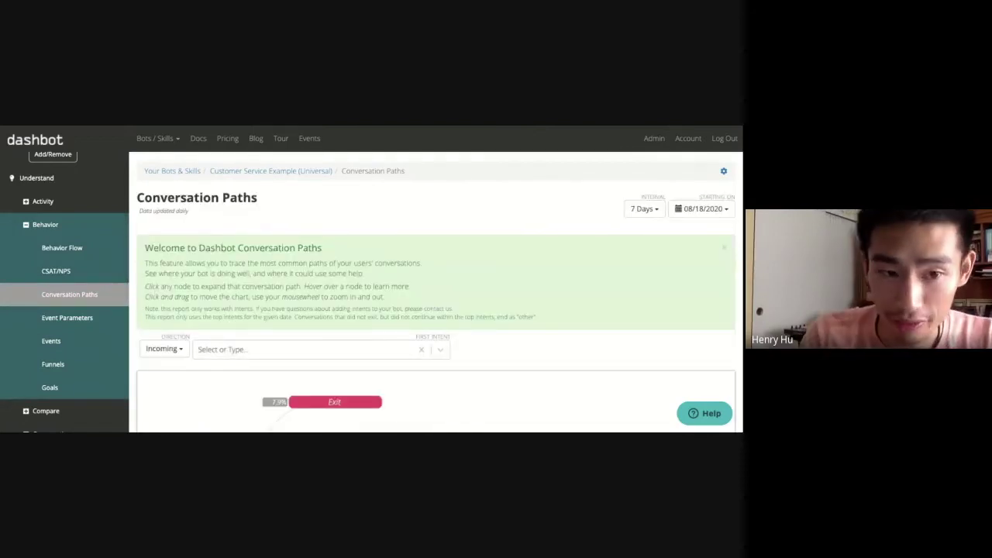
scroll(131, 334, "down", 3)
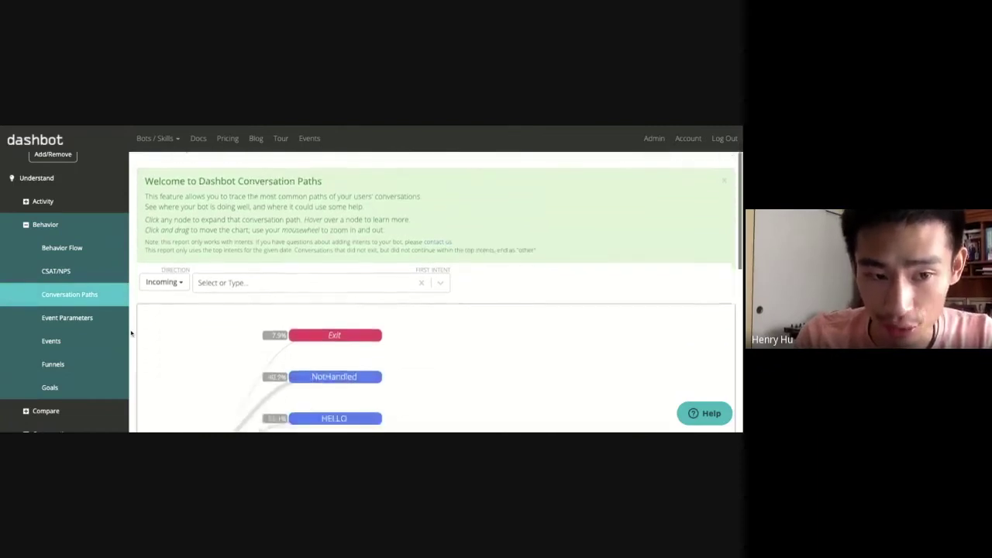
scroll(131, 334, "down", 1)
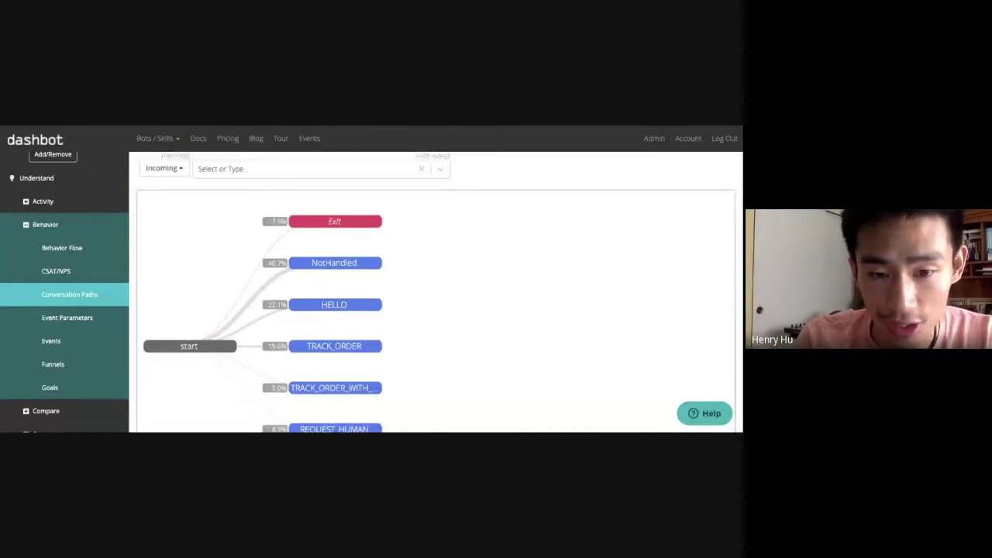
scroll(235, 361, "down", 1)
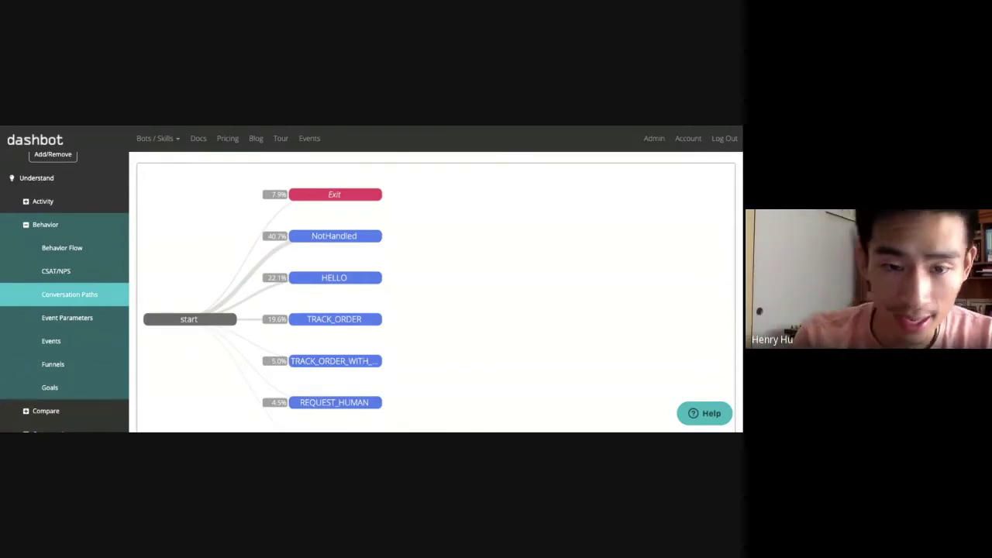
left_click(361, 238)
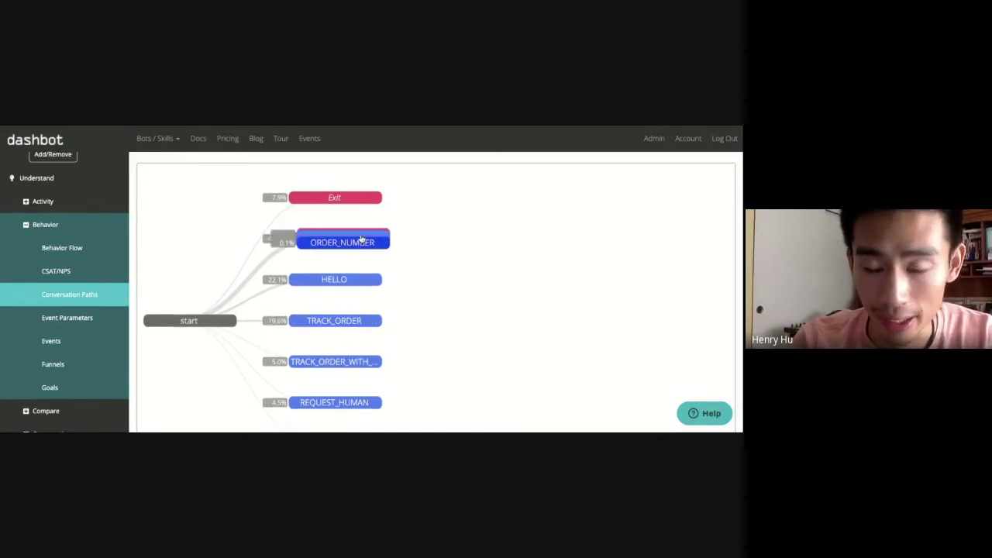
left_click(467, 233)
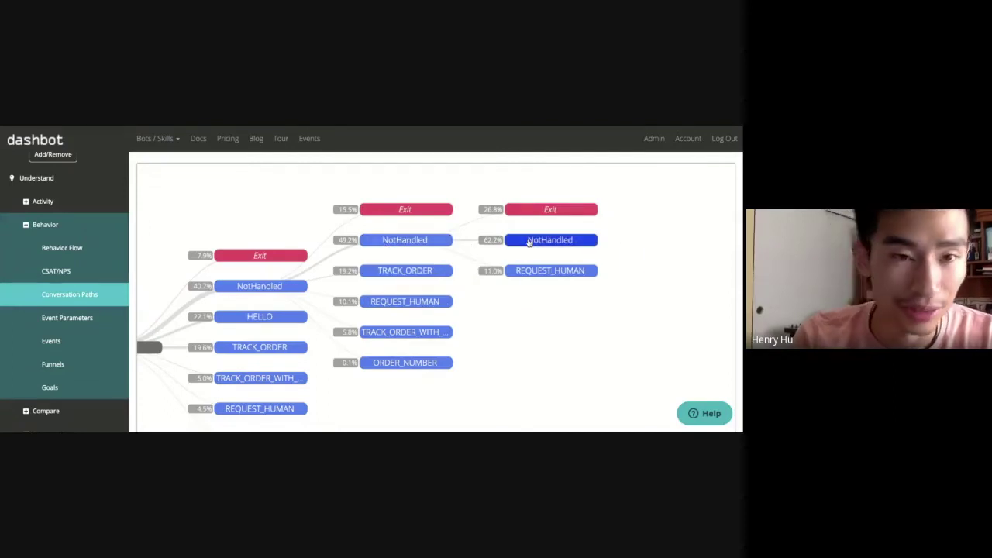
Switch to A Sample Movie Bot and open its dashboard
left_click(156, 138)
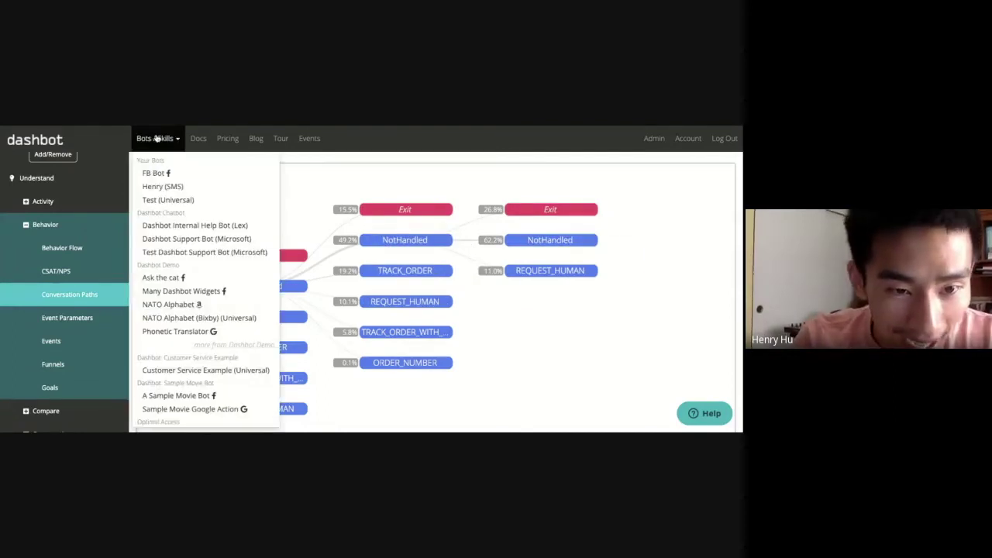
left_click(201, 400)
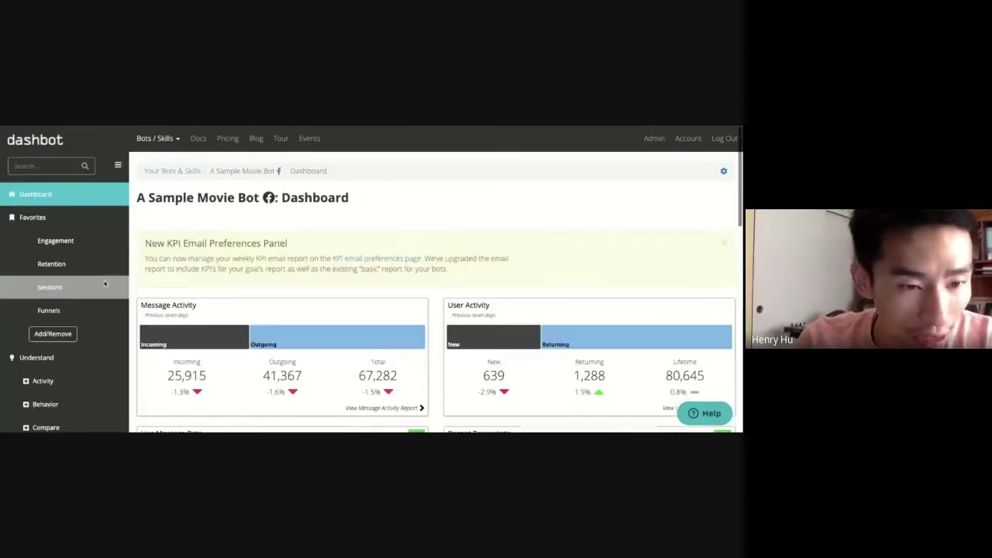
Open the Conversation Paths report for A Sample Movie Bot and bring its path chart into view
scroll(93, 284, "down", 3)
left_click(80, 282)
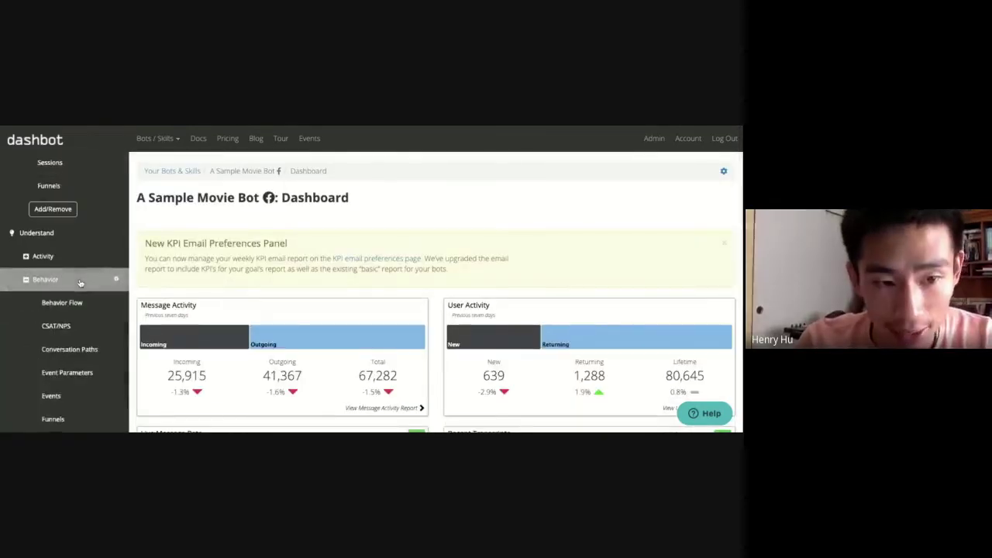
scroll(87, 318, "down", 1)
left_click(85, 324)
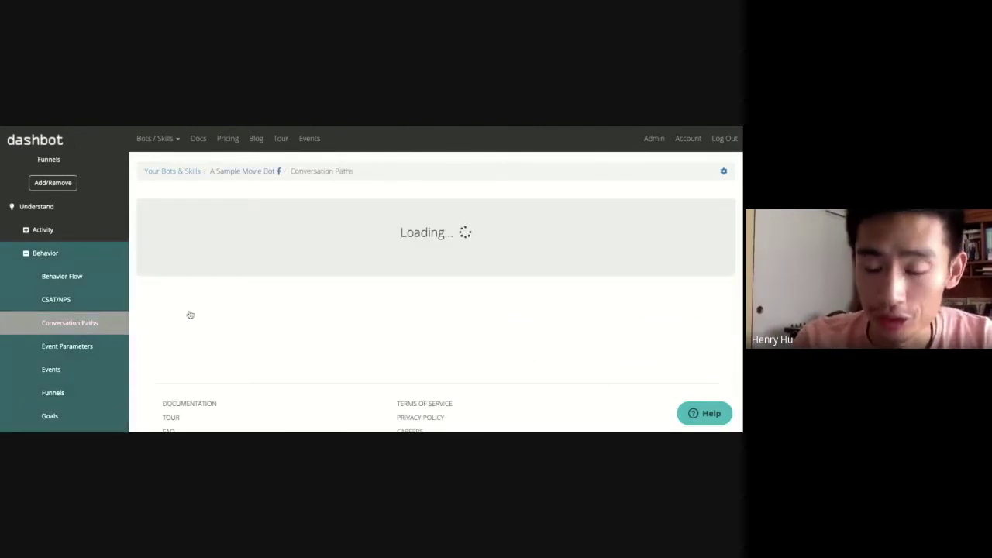
scroll(434, 295, "down", 3)
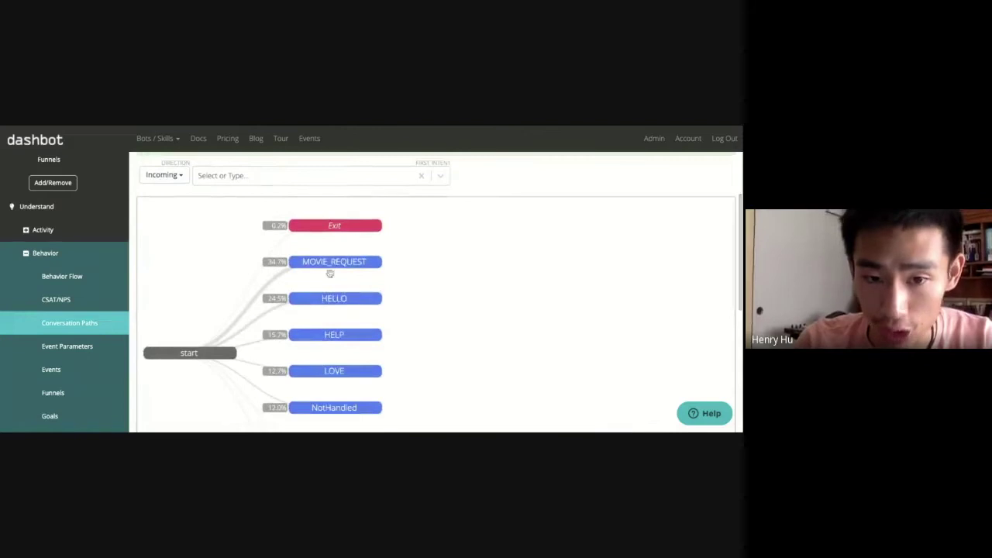
Expand the path MOVIE_REQUEST, LOCATION_SUPPLIED, TIME_SUPPLIED and examine the Exit nodes at each level
left_click(350, 262)
left_click(464, 260)
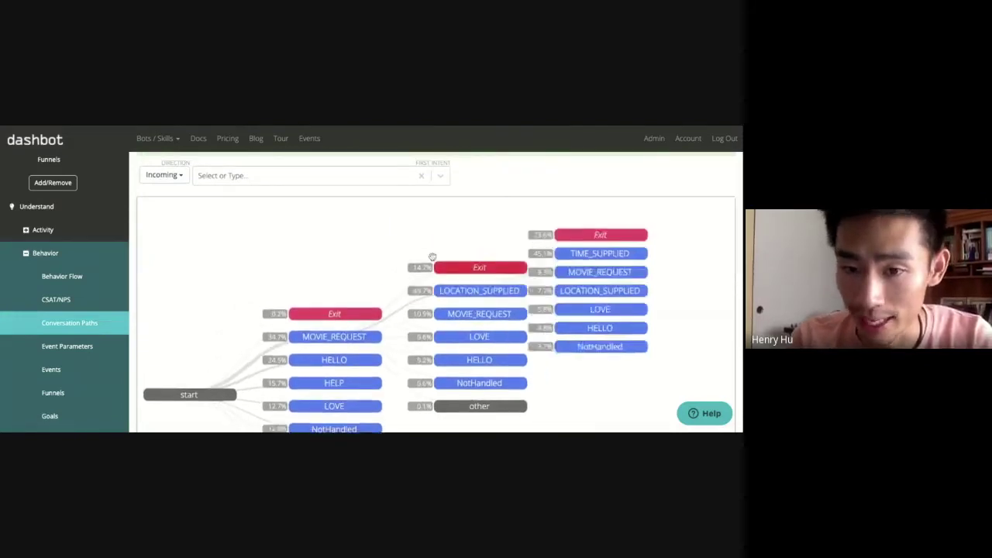
left_click(546, 254)
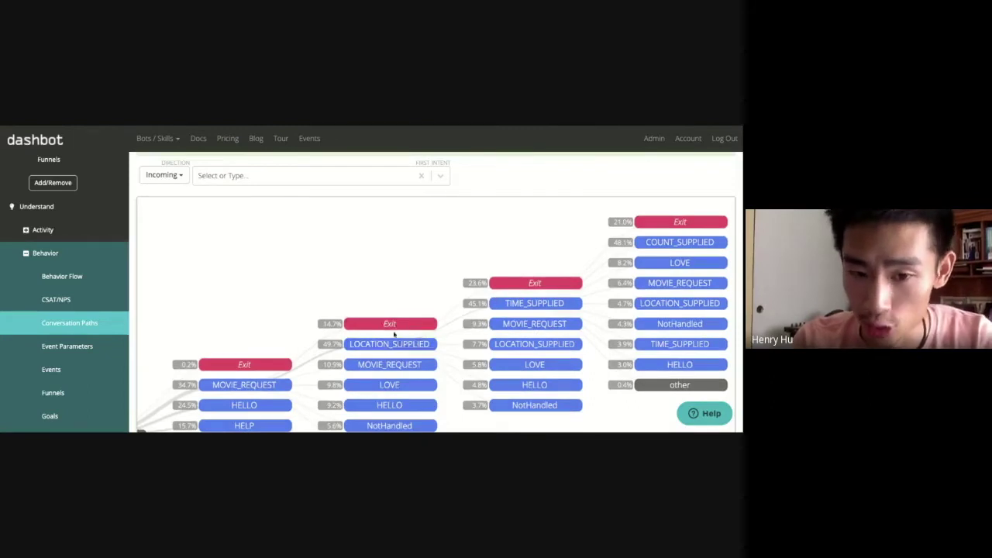
mouse_move(404, 331)
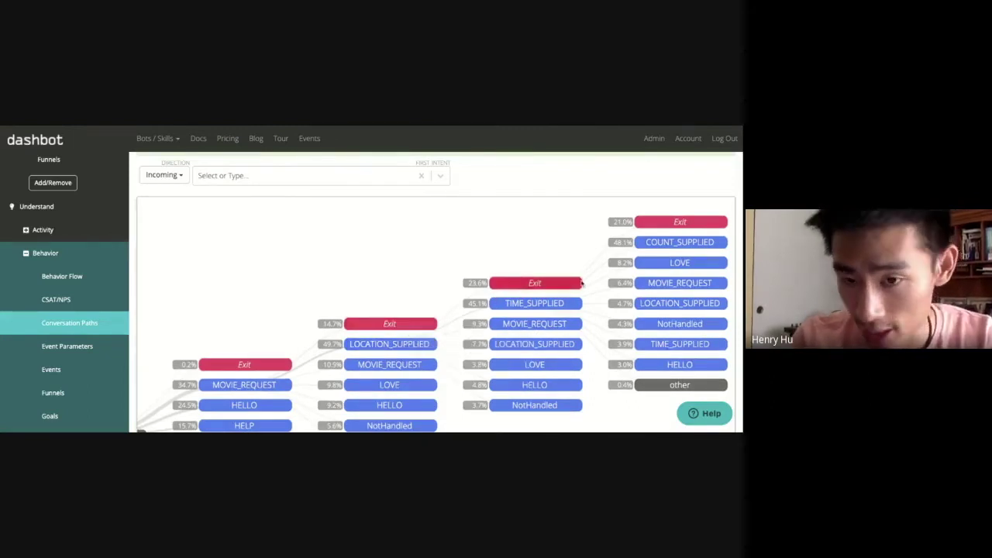
mouse_move(552, 287)
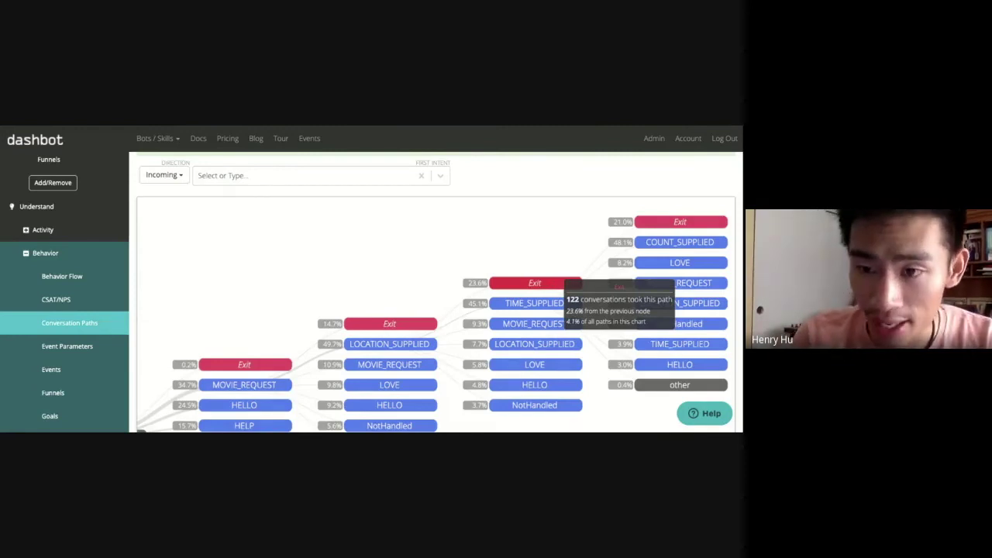
mouse_move(658, 222)
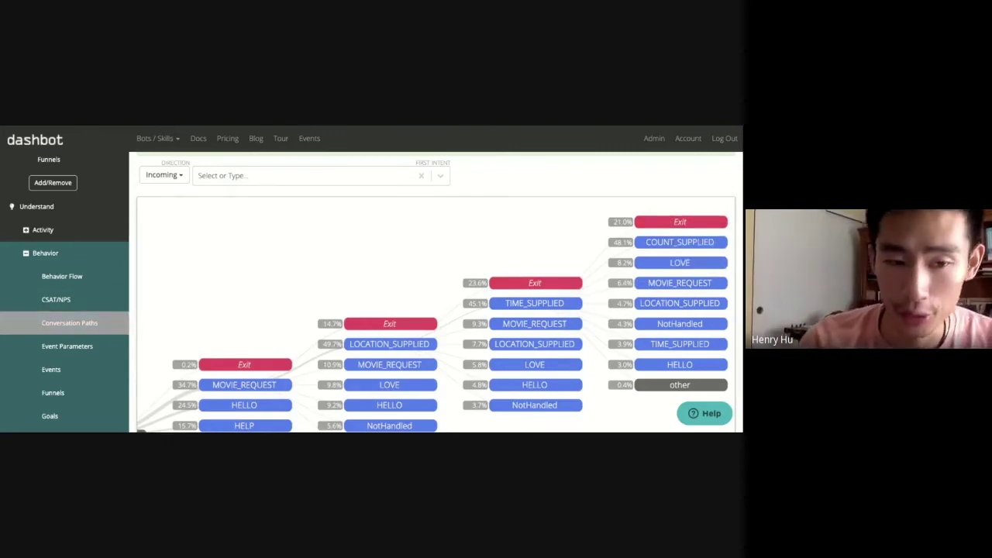
scroll(63, 410, "down", 1)
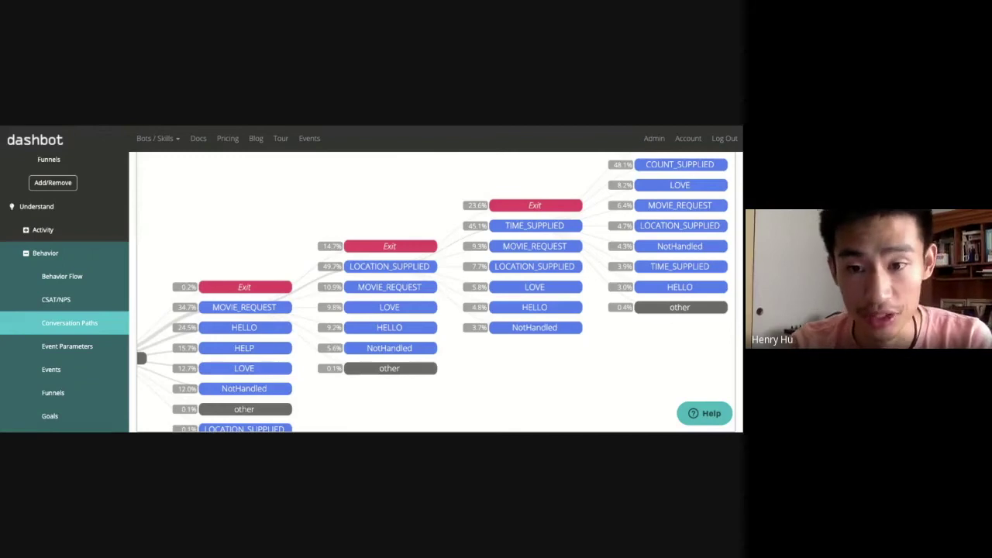
Open the behavior Funnels report and check which step types can be added, without adding one
left_click(80, 392)
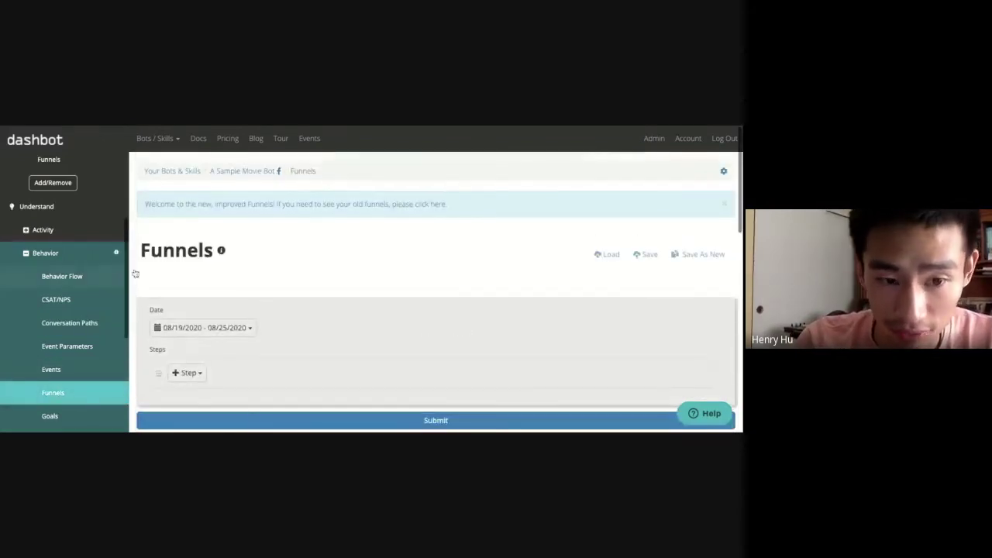
left_click(197, 326)
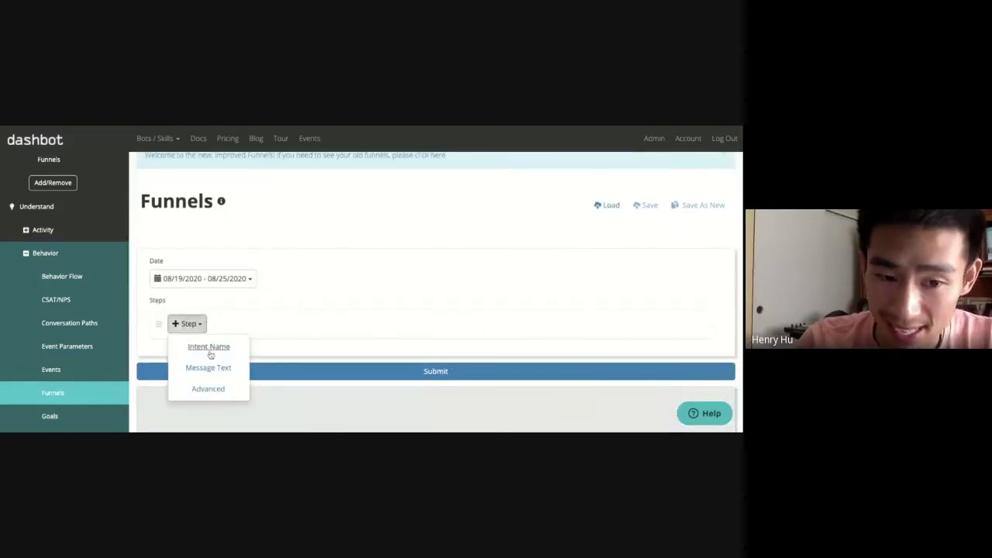
left_click(271, 303)
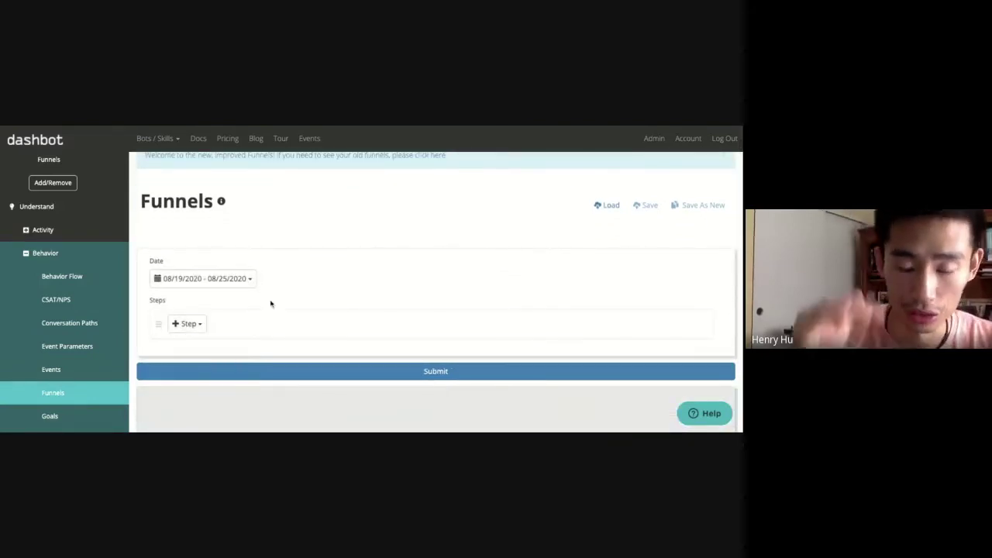
scroll(271, 303, "down", 3)
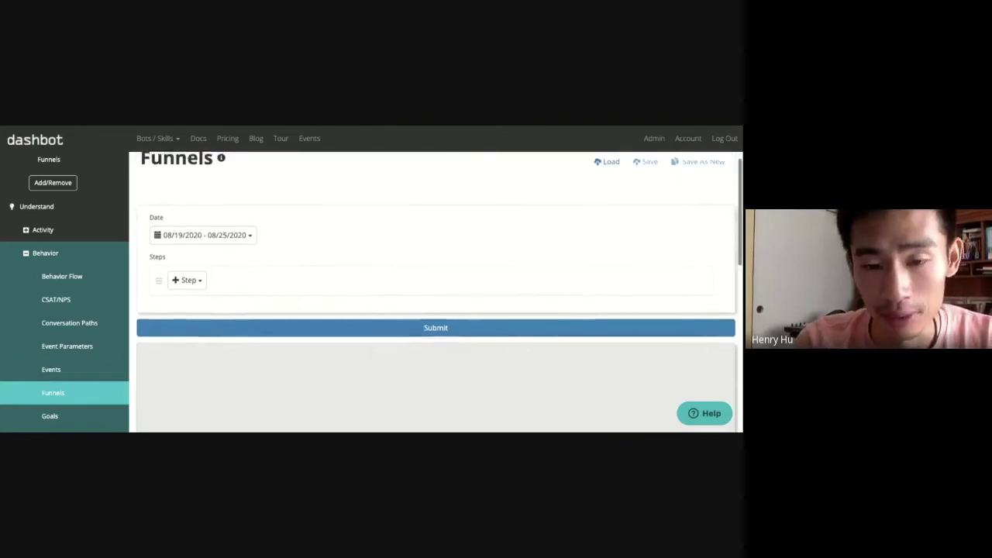
scroll(271, 303, "up", 2)
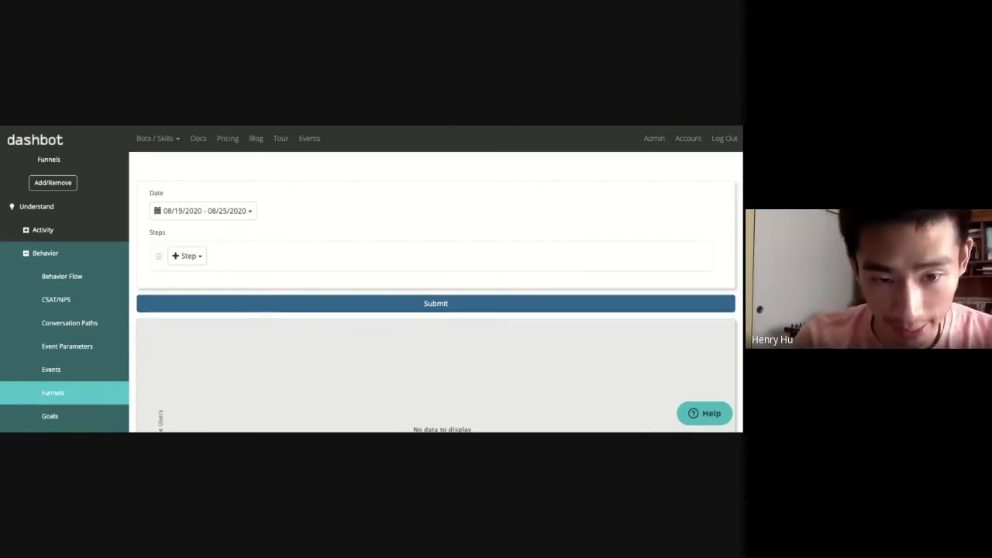
Open the movie bot's goal configurations and bring up the report for the escalation-type goal
left_click(51, 416)
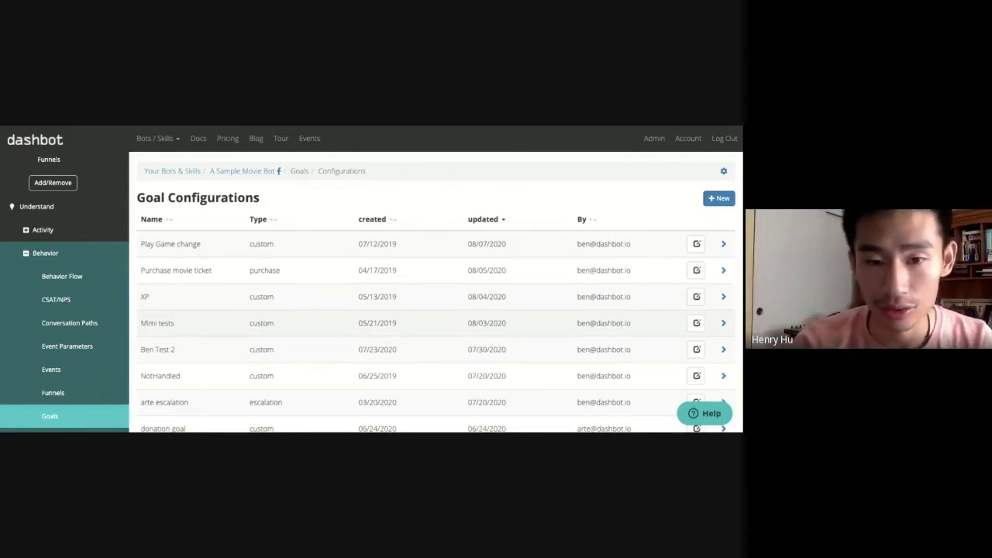
left_click(323, 407)
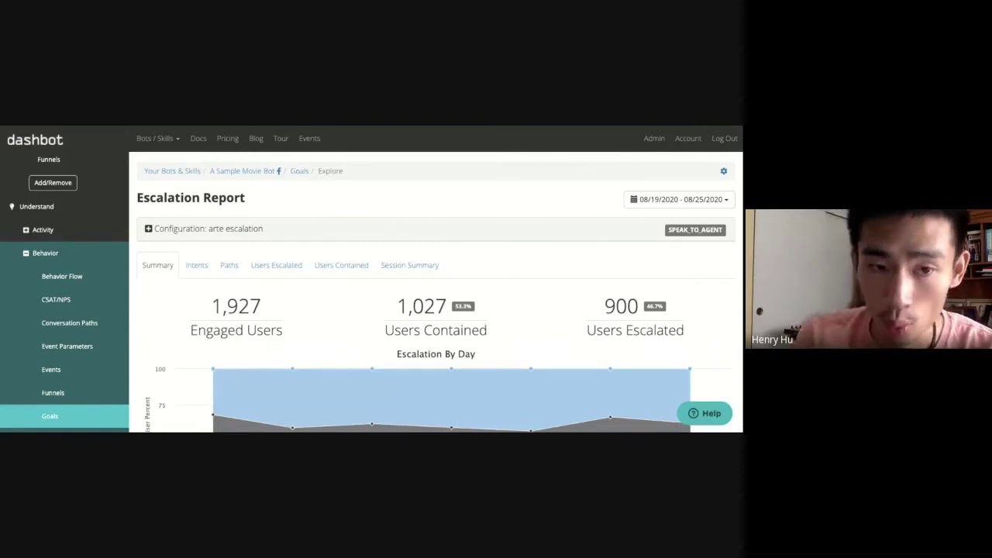
scroll(344, 310, "down", 1)
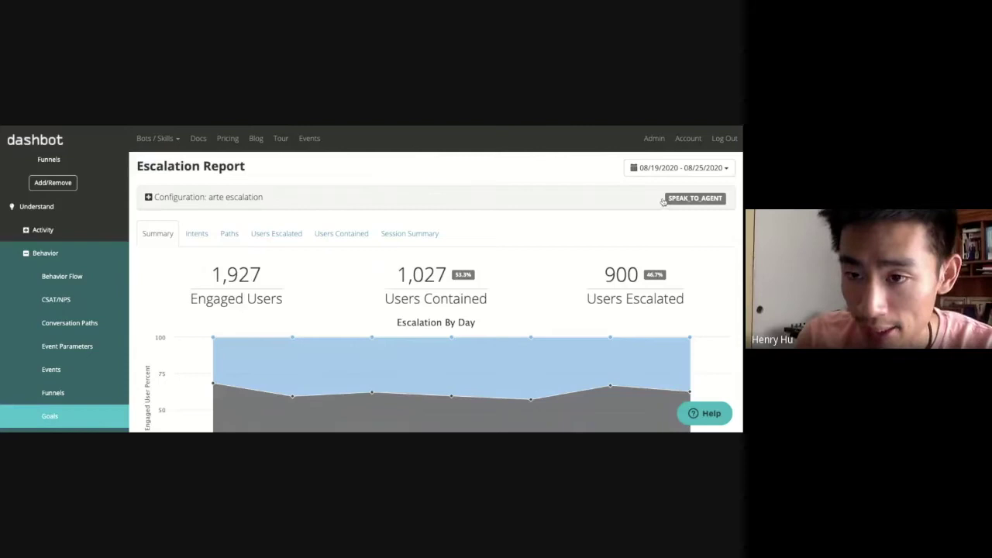
Expand the escalation goal's configuration to check its SPEAK_TO_AGENT intent, collapse it, and review the summary figures
left_click_drag(702, 198, 664, 202)
left_click(721, 199)
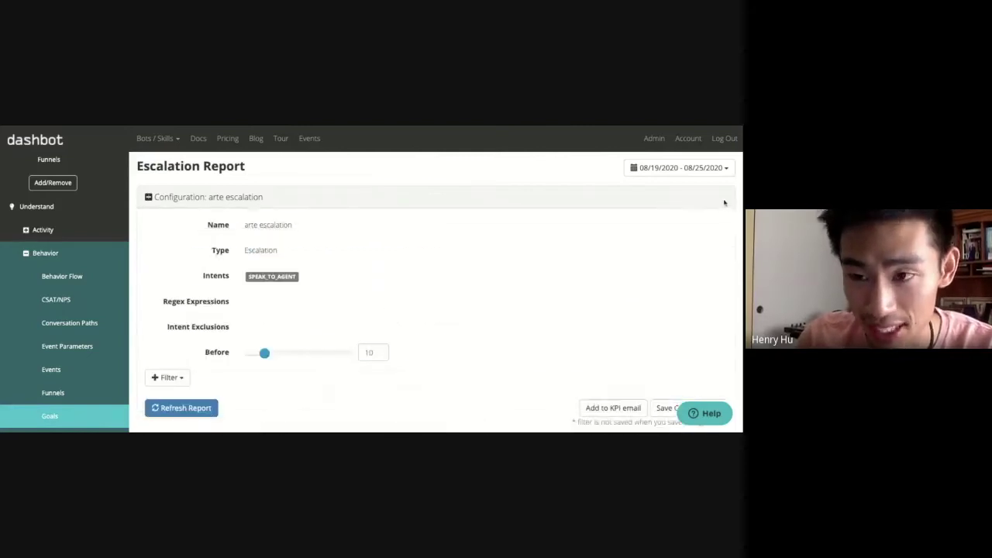
left_click(243, 200)
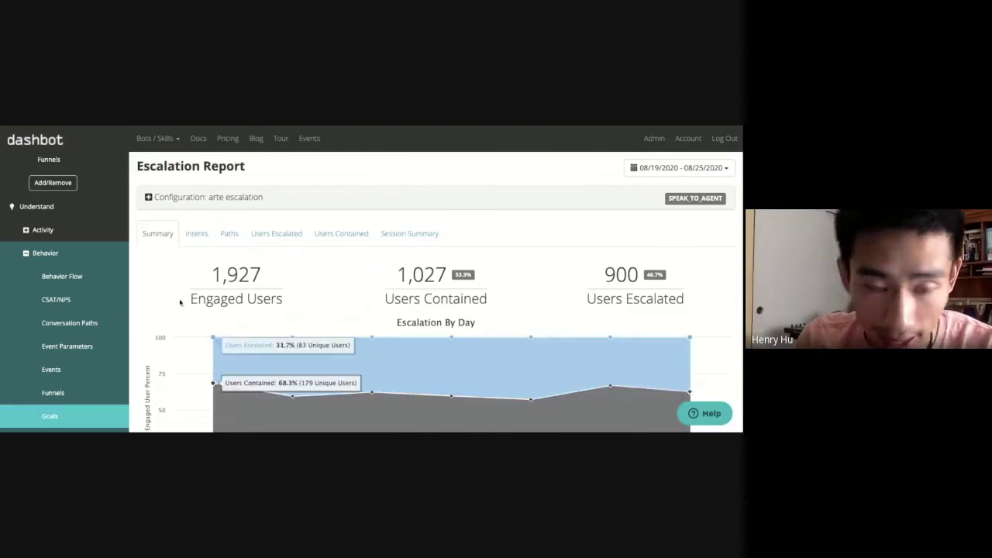
mouse_move(216, 272)
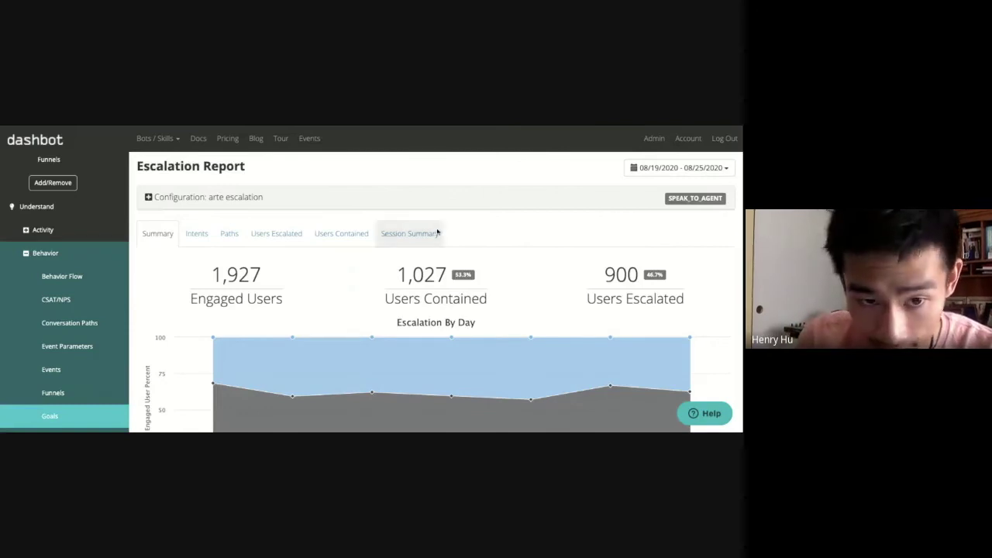
Show the Escalation Report's paths and examine the intent paths leading to SPEAK_TO_AGENT
left_click(227, 233)
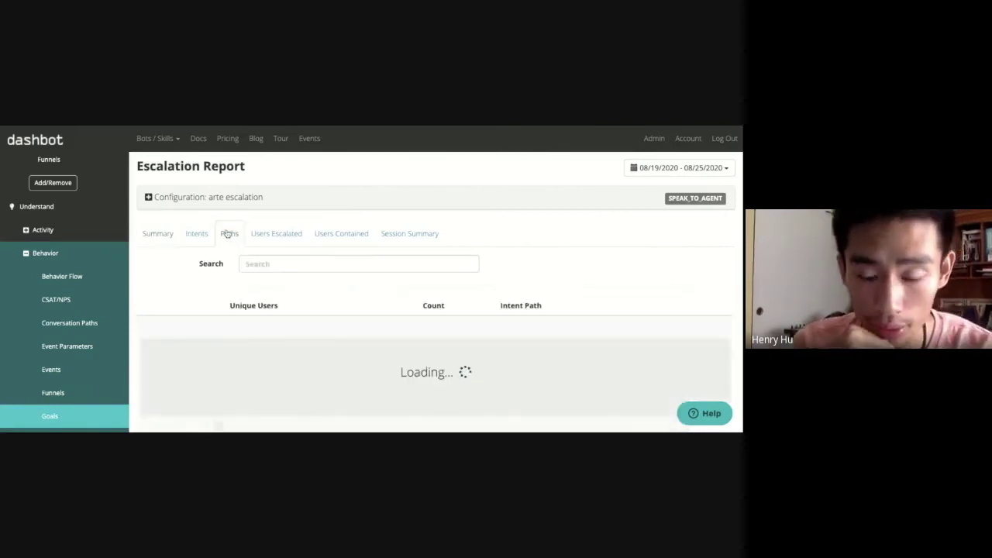
scroll(343, 299, "down", 2)
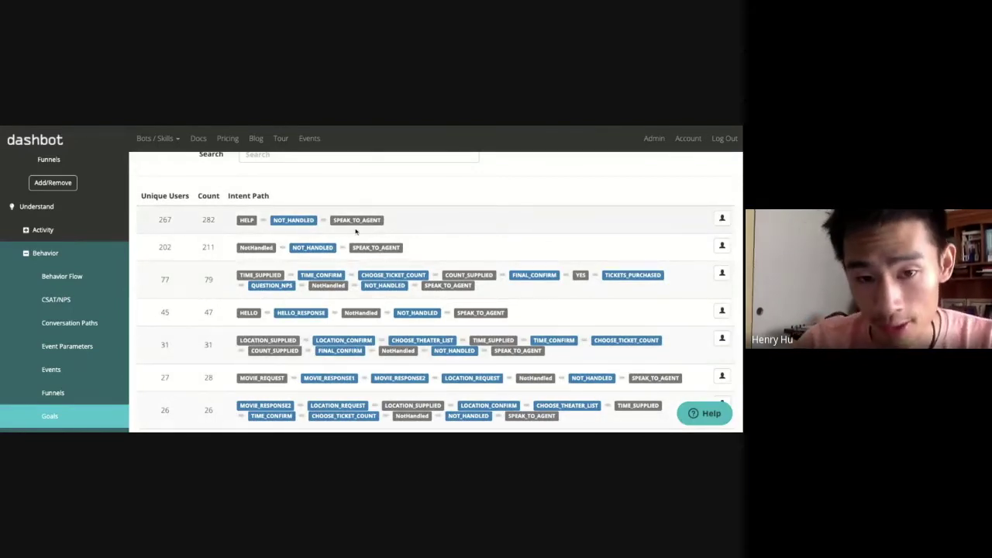
scroll(434, 294, "down", 3)
scroll(434, 295, "up", 3)
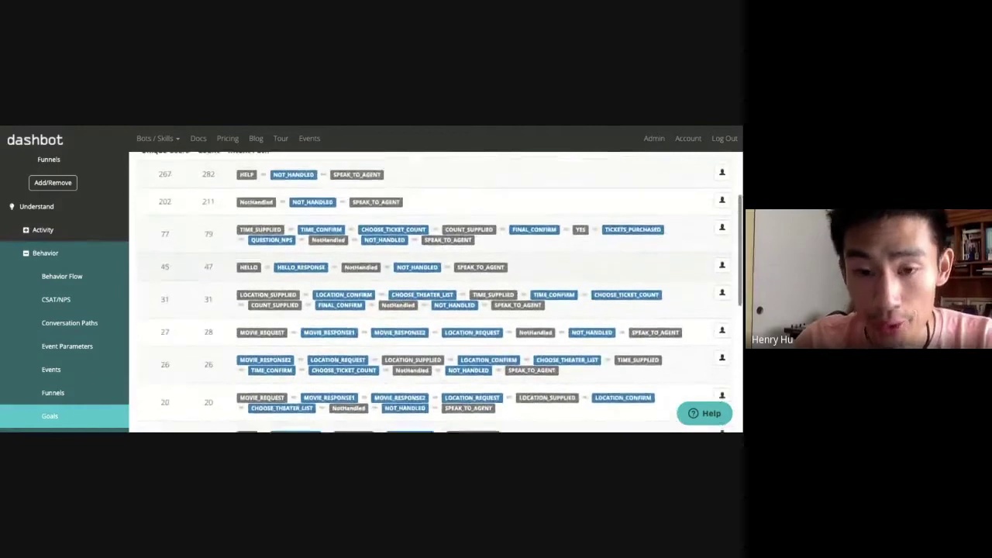
scroll(434, 295, "up", 1)
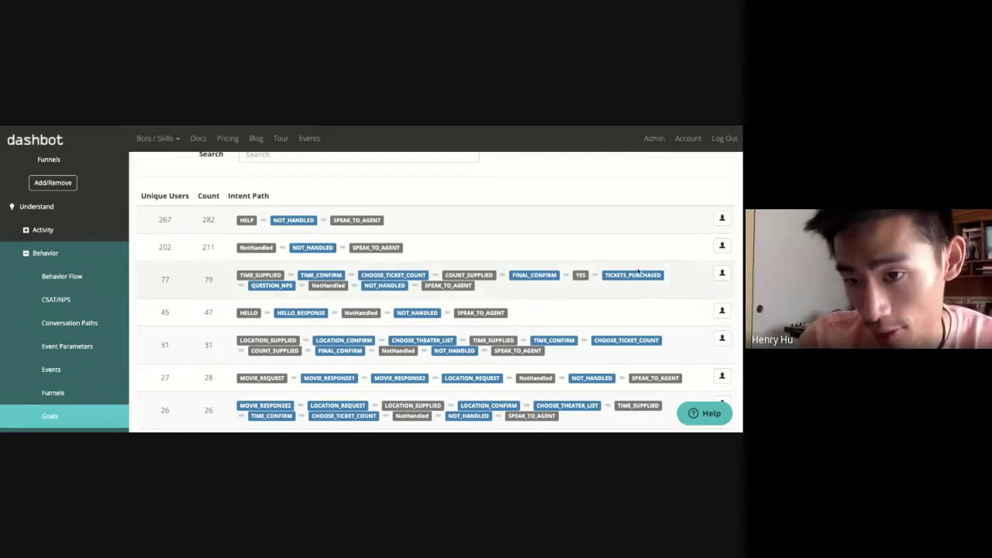
List the users of the TICKETS_PURCHASED path starting with TIME_SUPPLIED and read the transcript from 08/20/2020 8:29 AM
left_click(722, 275)
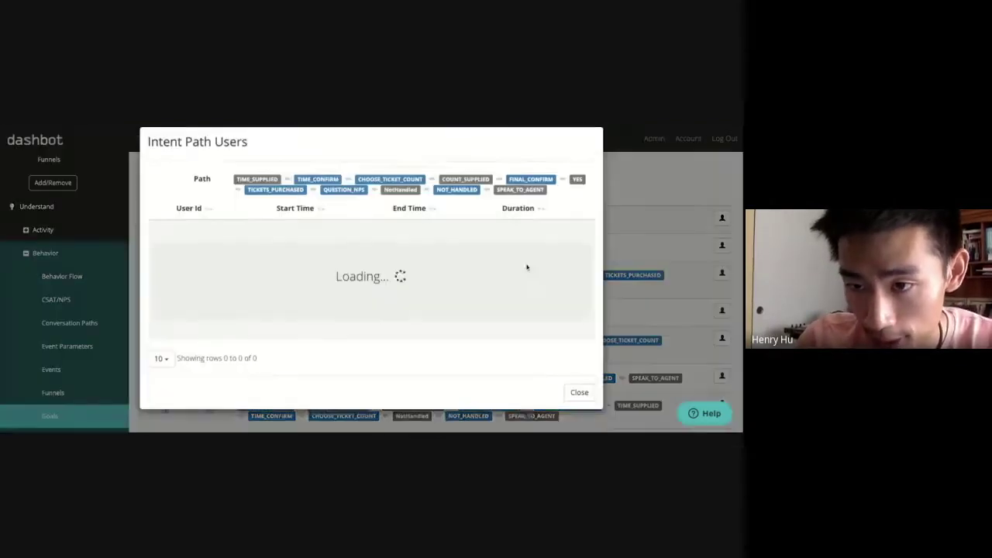
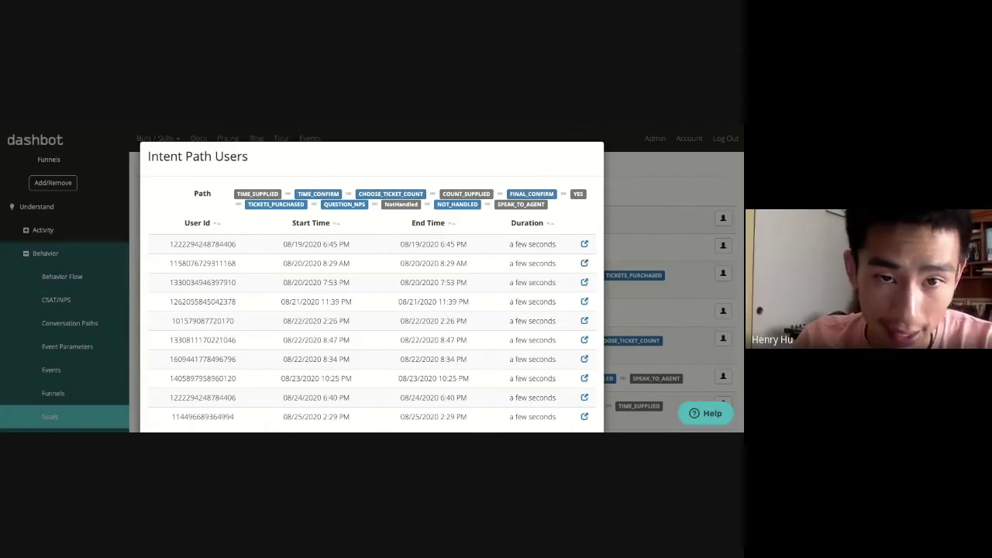
left_click(584, 263)
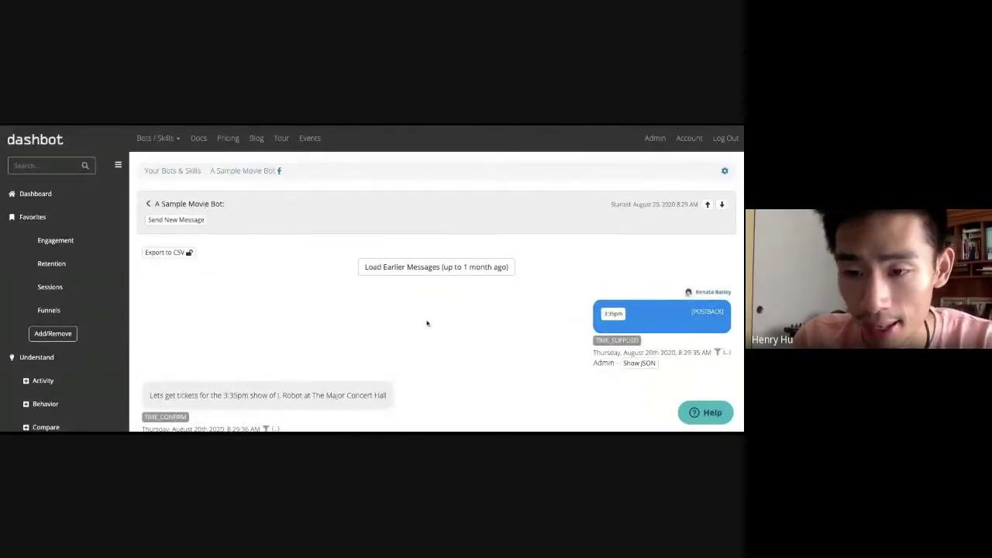
scroll(427, 323, "down", 3)
scroll(426, 323, "up", 2)
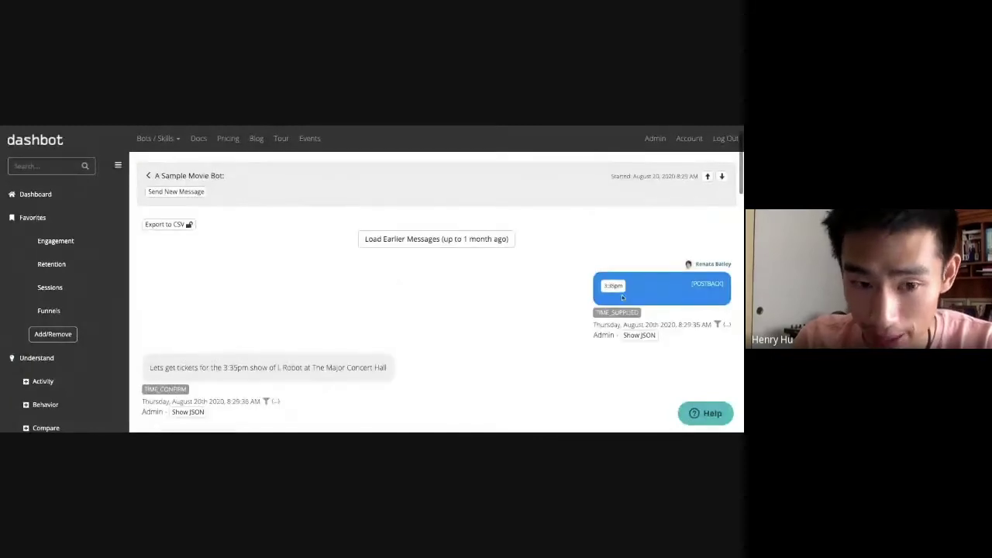
scroll(523, 297, "down", 5)
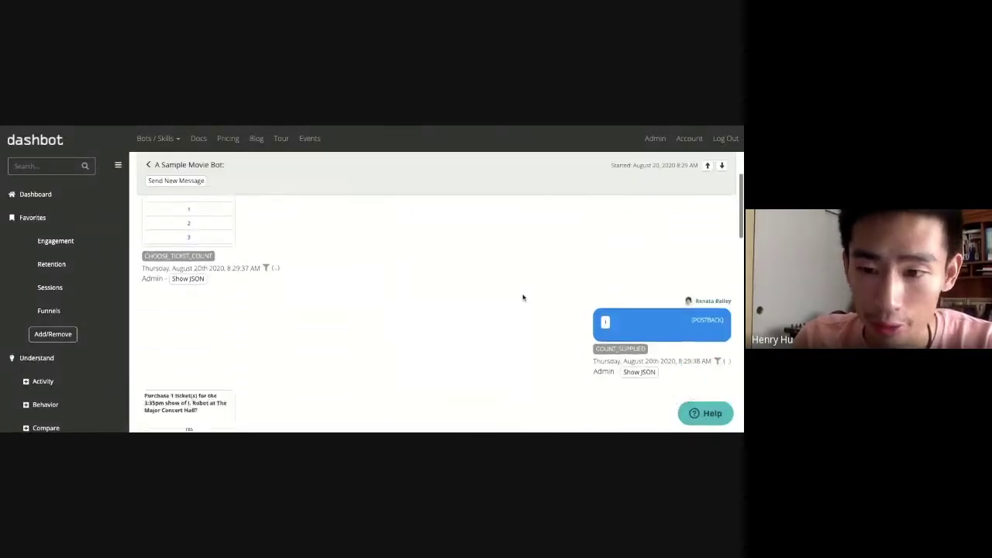
scroll(523, 298, "down", 6)
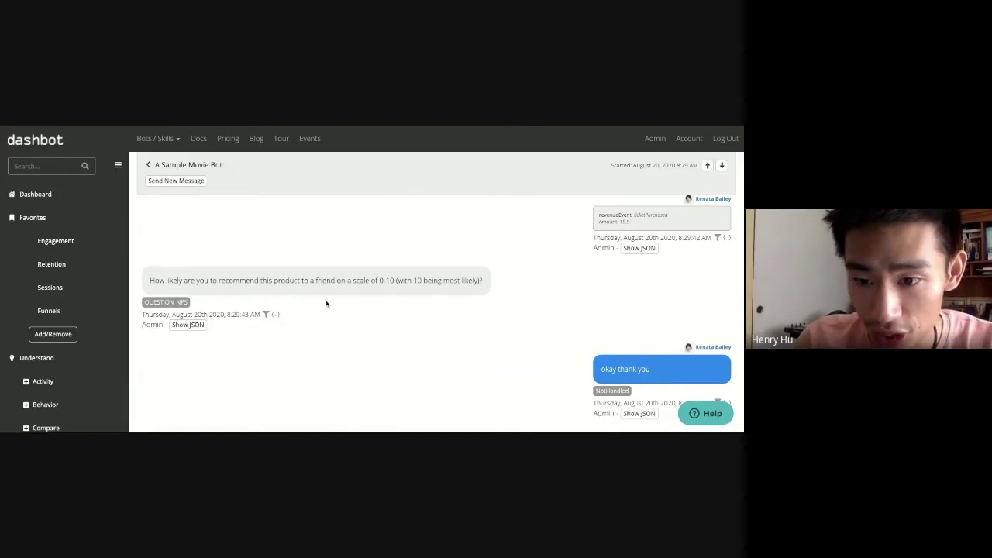
Examine the transcript's messages "okay thank you" and "is there an agent I can talk to?", and return to the Intent Path Users list
scroll(326, 303, "down", 3)
triple_click(629, 268)
left_click(487, 295)
scroll(487, 297, "down", 1)
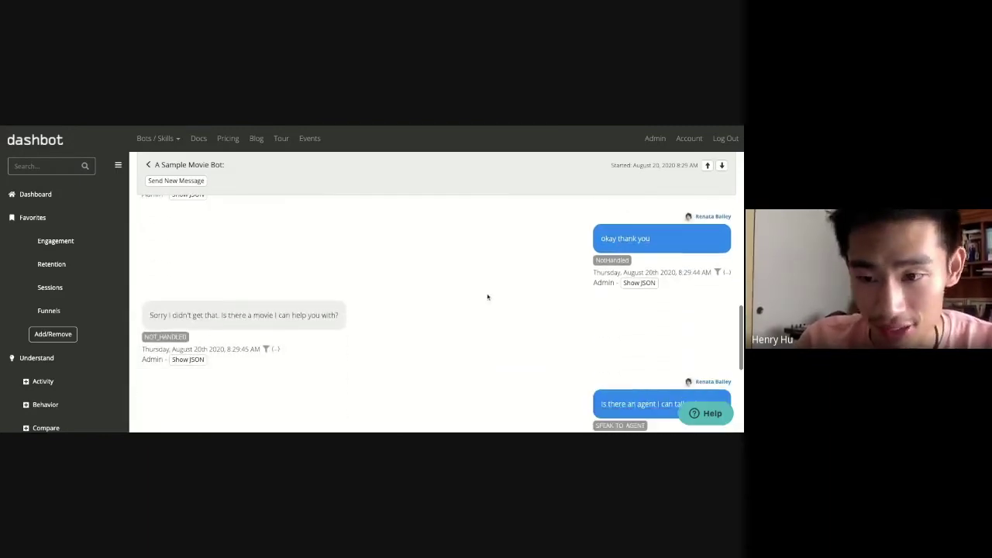
scroll(488, 295, "down", 2)
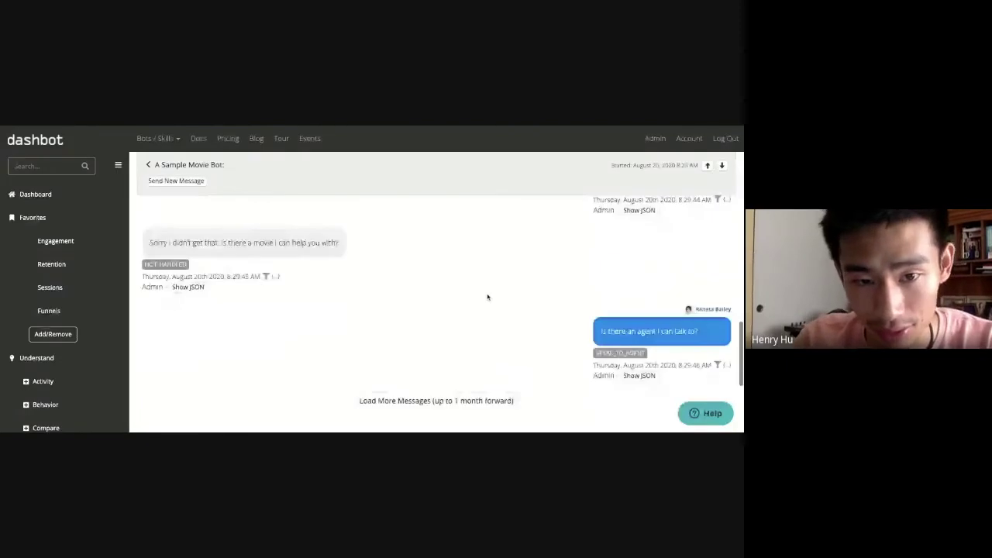
triple_click(659, 331)
left_click(660, 333)
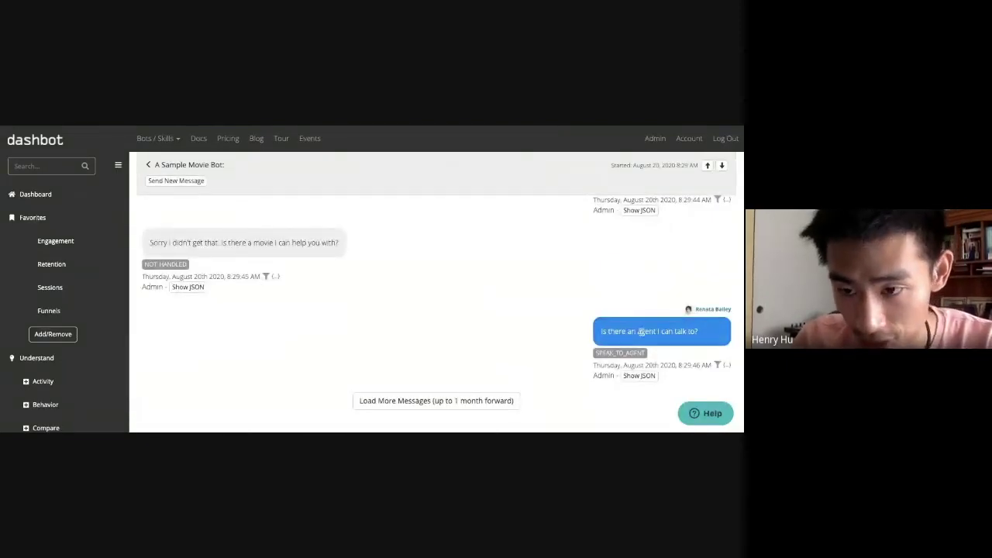
triple_click(617, 333)
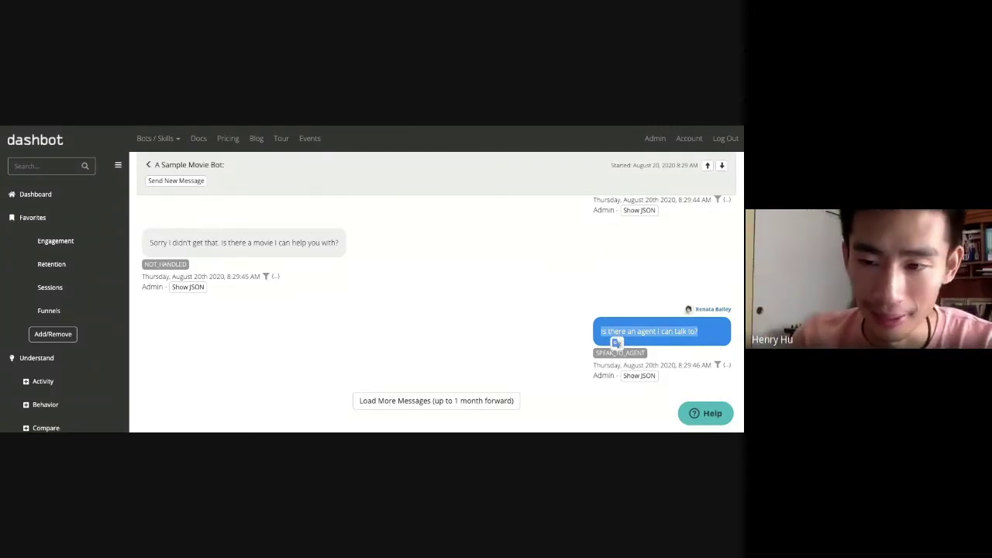
scroll(617, 337, "up", 3)
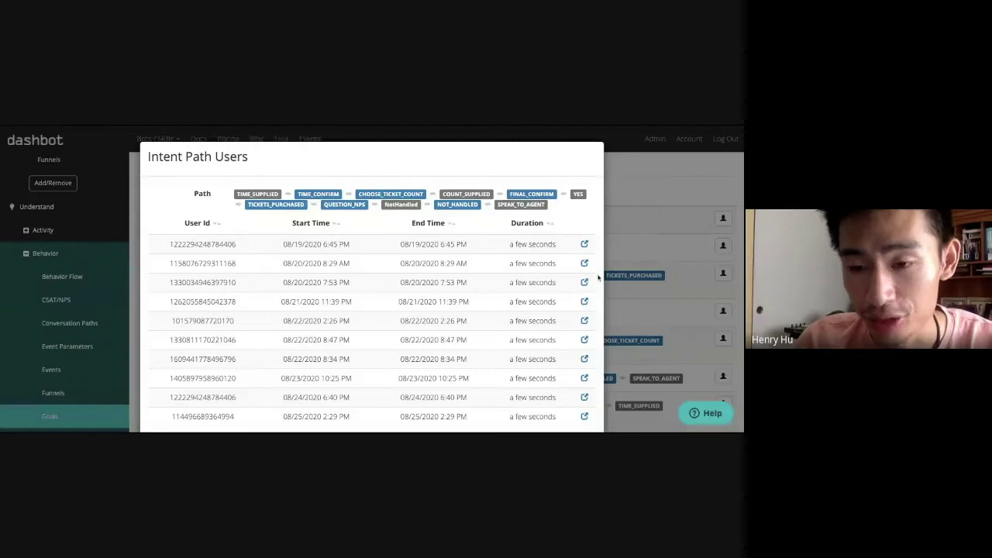
Close the Intent Path Users list, review the escalation paths, and return to the Goal Configurations list
scroll(598, 277, "down", 3)
left_click(580, 400)
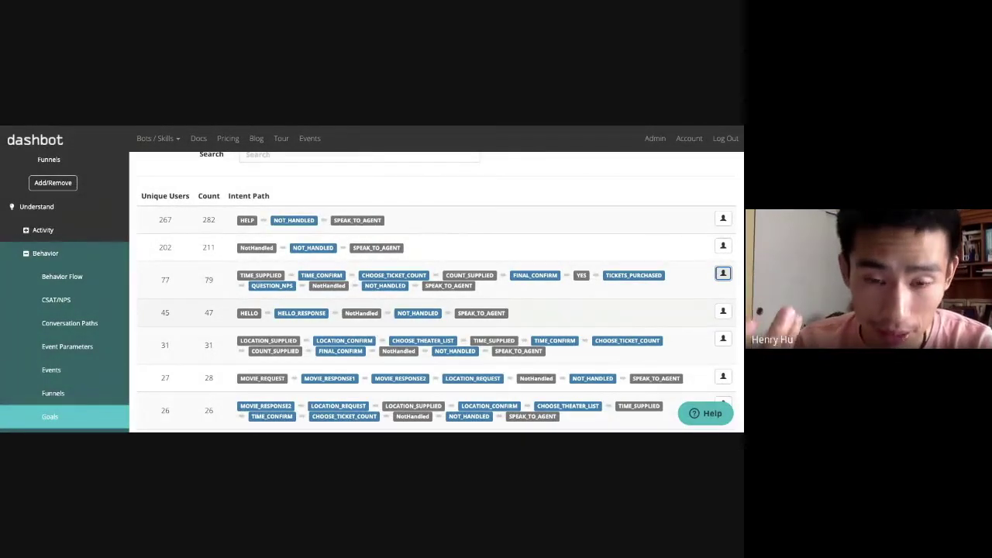
scroll(436, 293, "up", 3)
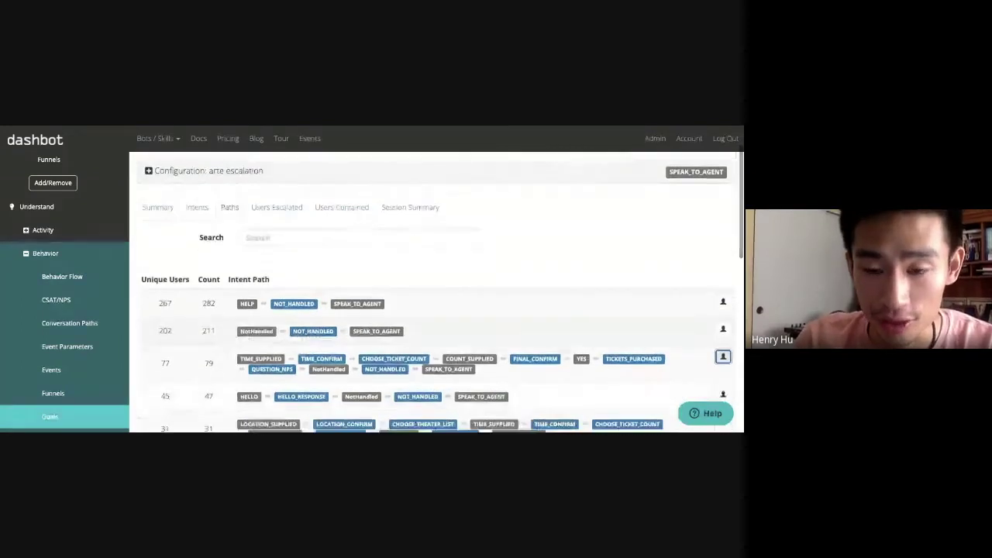
scroll(436, 293, "down", 1)
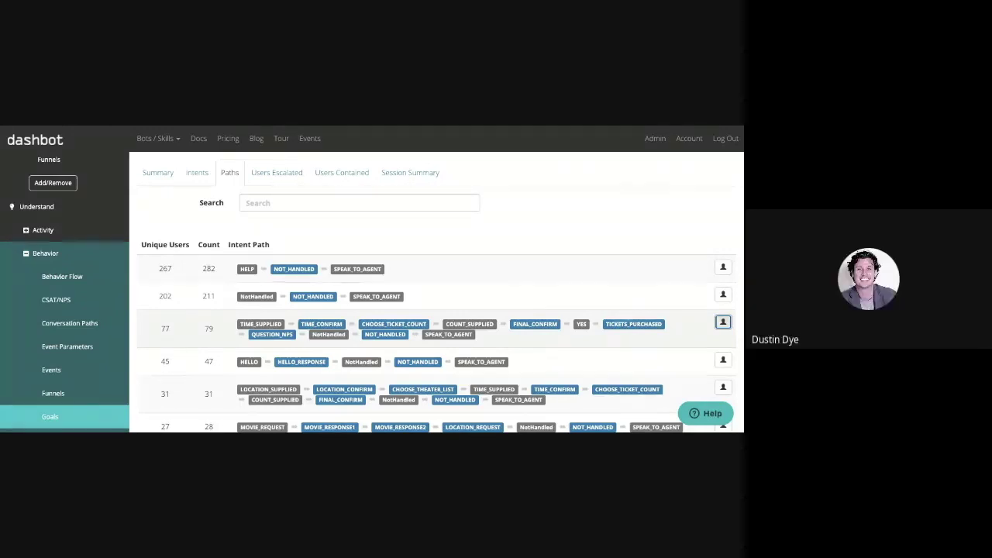
left_click(109, 420)
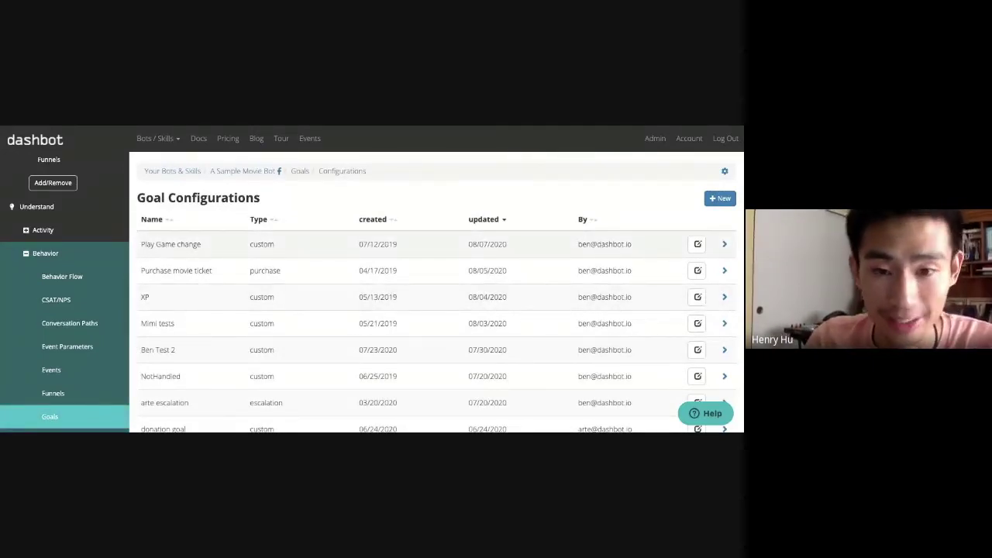
Start a new goal configuration of type Custom and go through its Type, Achieved and Abandoned fields
left_click(729, 199)
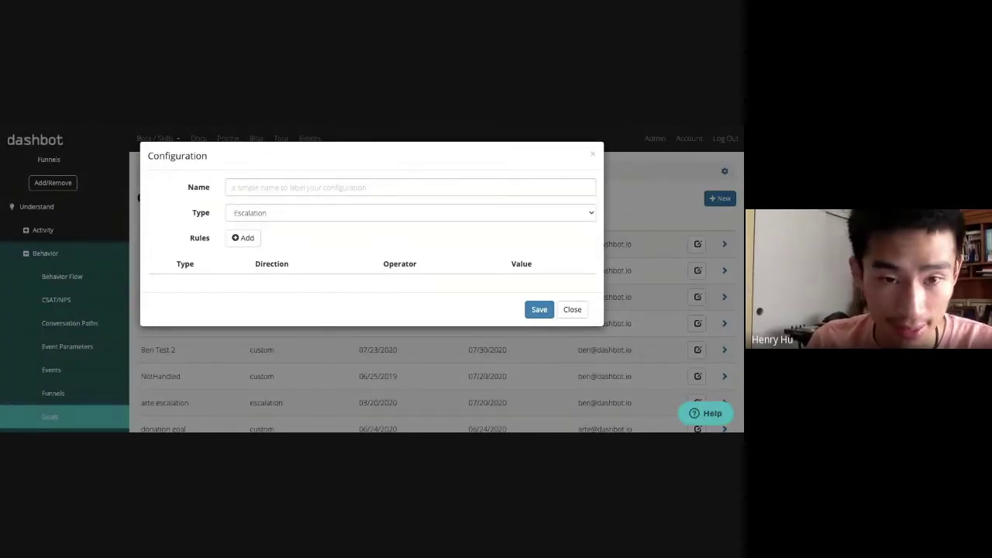
left_click(406, 189)
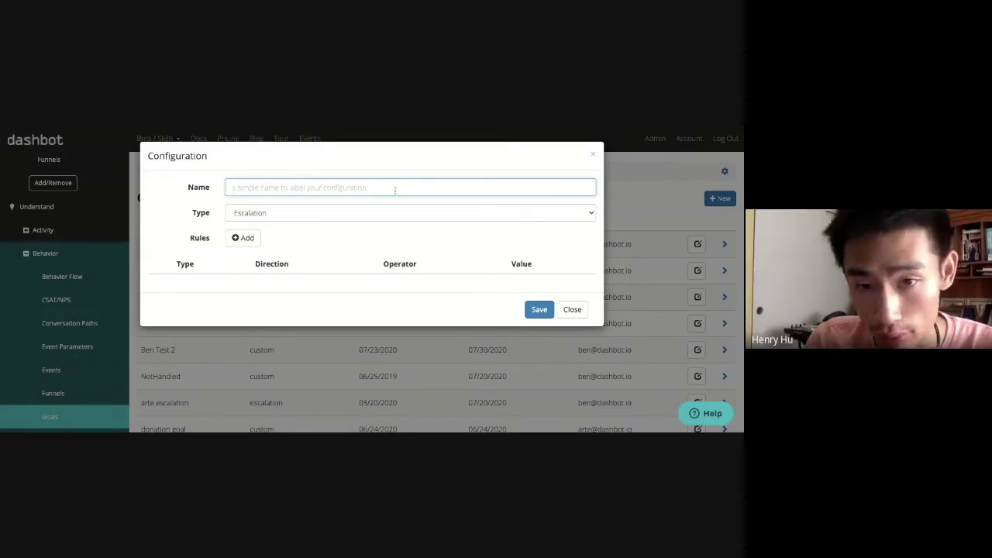
left_click(389, 215)
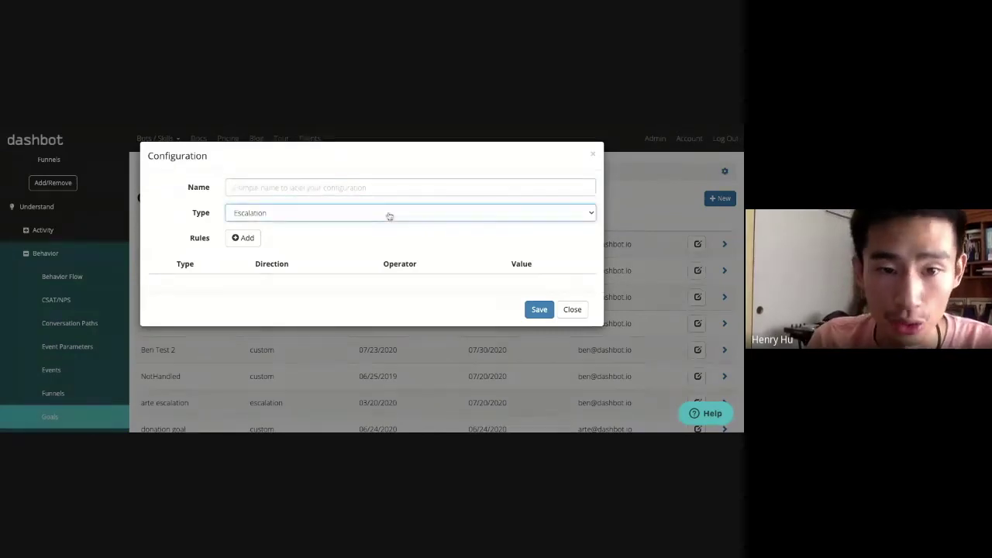
left_click(271, 222)
key("Tab")
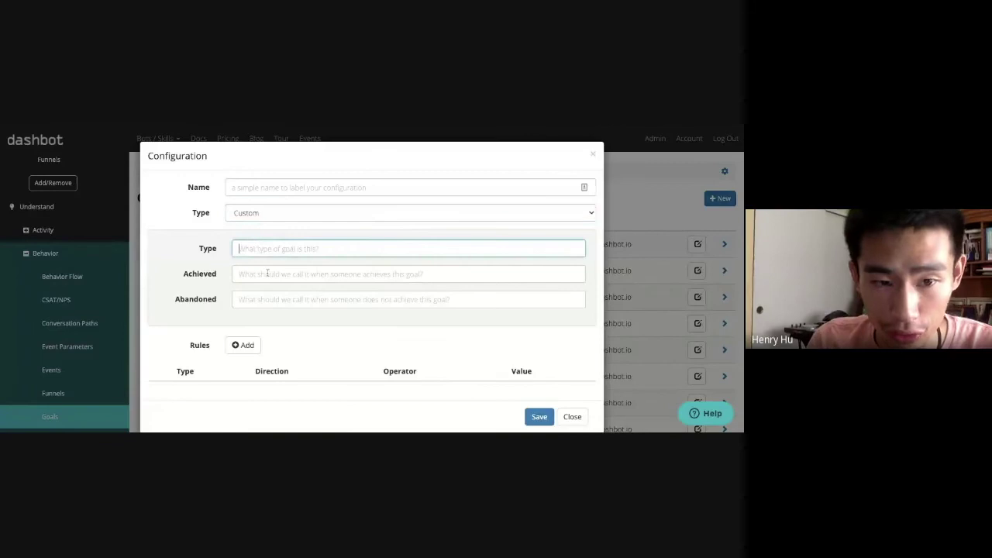
left_click(268, 274)
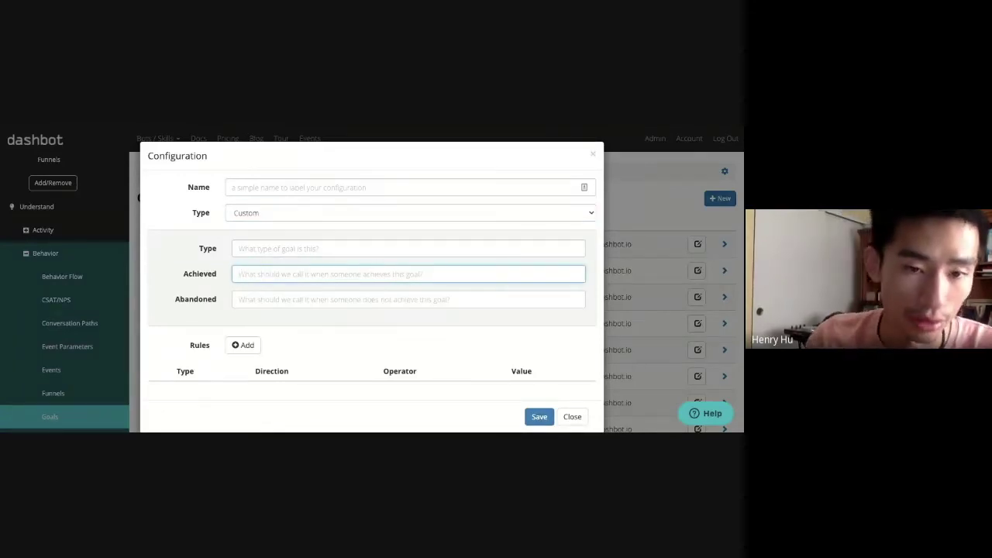
left_click(285, 301)
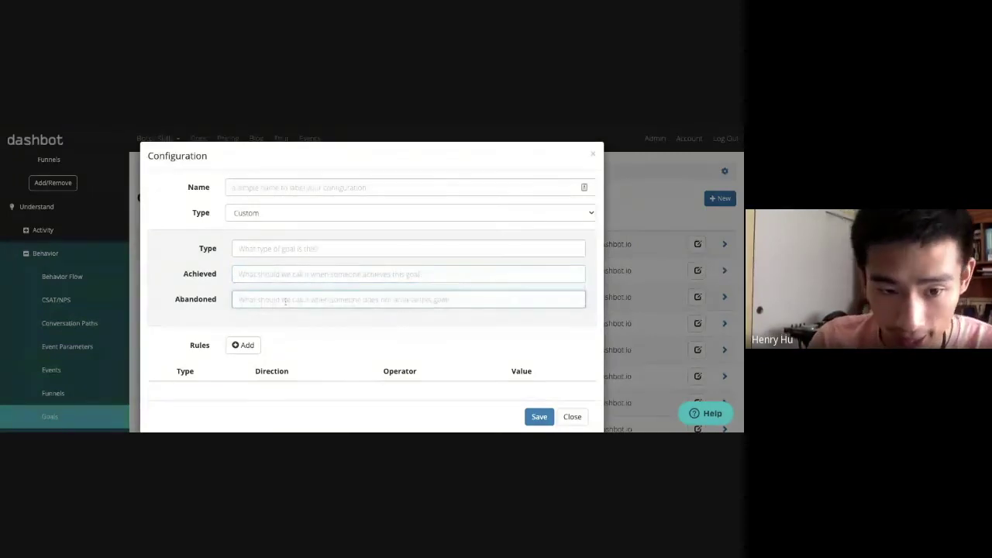
Add three incoming intent rules to the new goal configuration and close it without saving
left_click(244, 345)
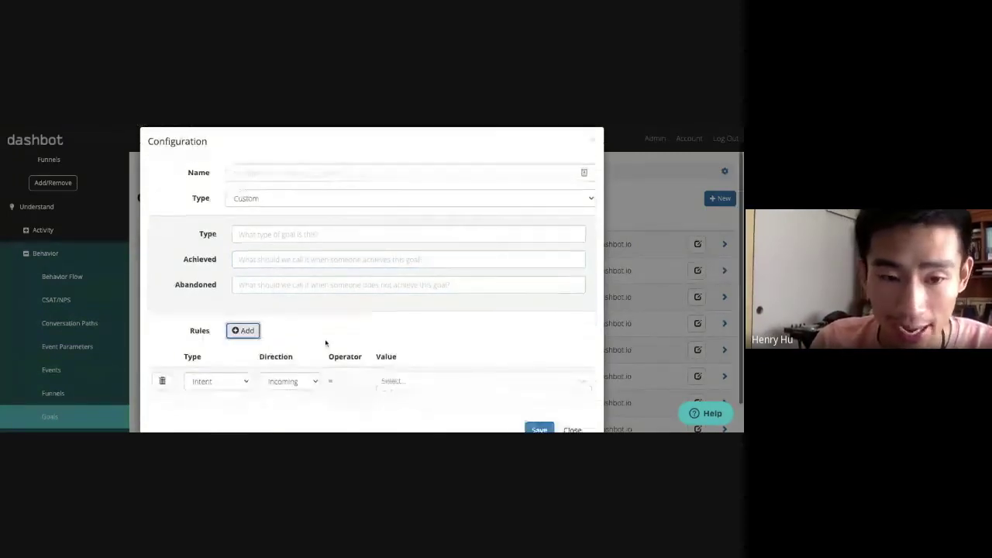
left_click(247, 306)
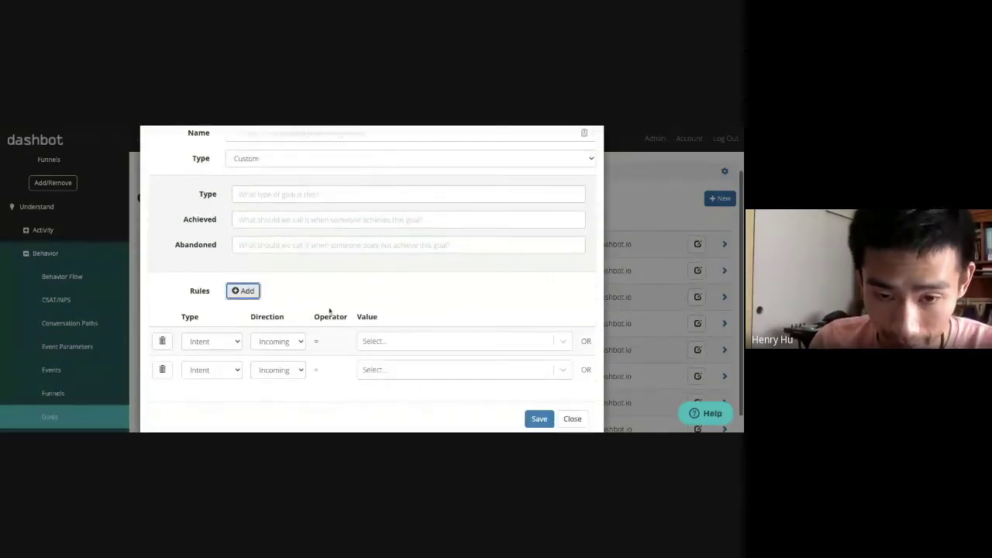
scroll(329, 310, "down", 1)
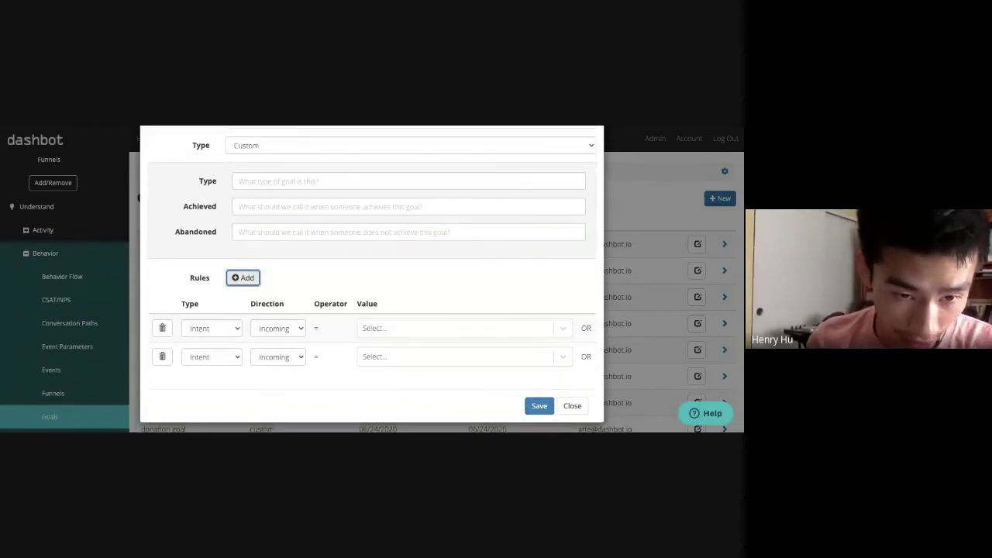
left_click(244, 280)
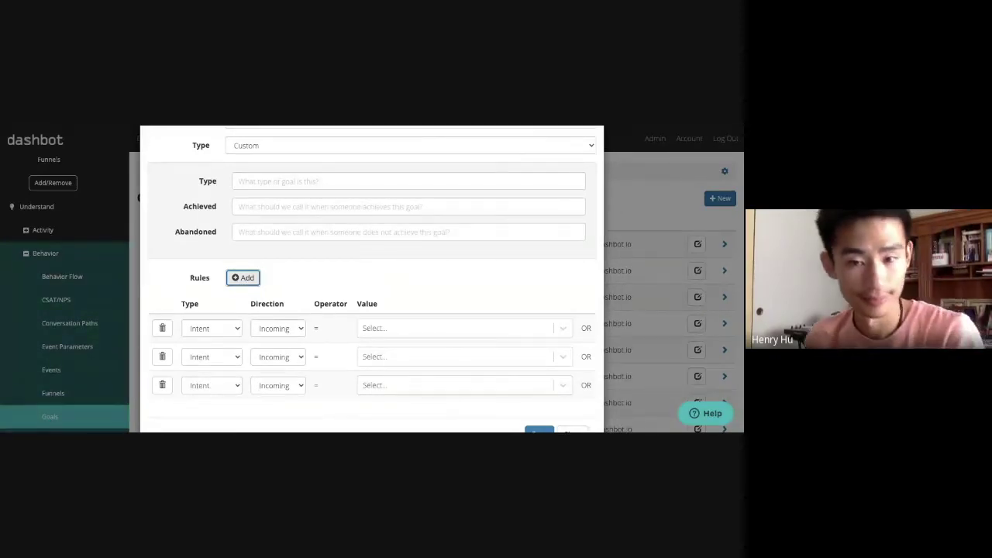
scroll(445, 290, "down", 1)
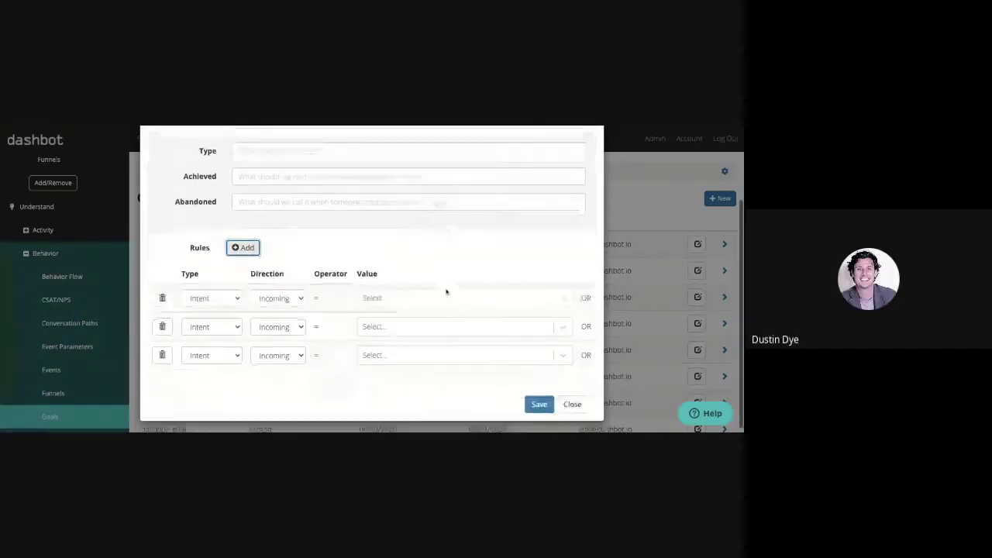
left_click(573, 399)
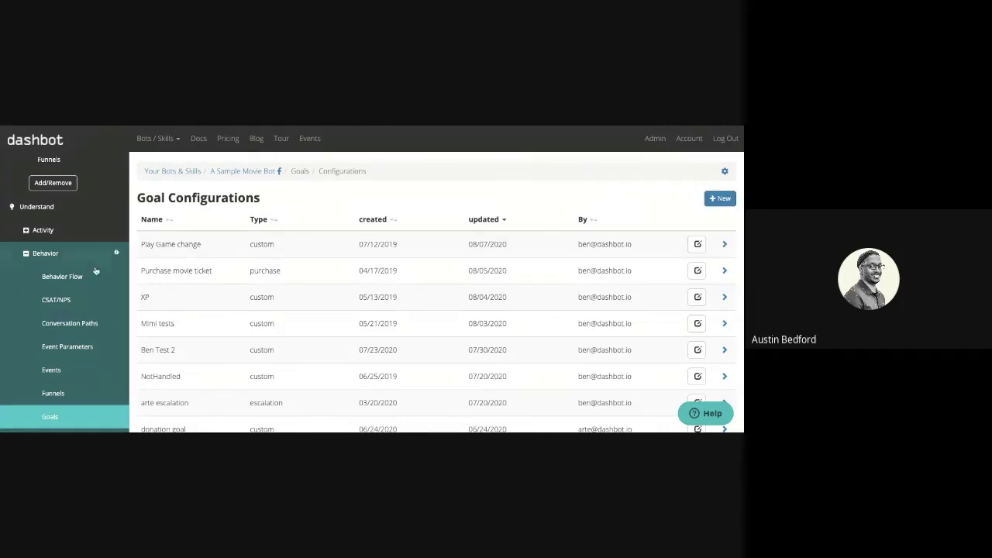
Look through the reports available under Conversations and collapse that group
scroll(78, 284, "down", 2)
scroll(78, 285, "down", 5)
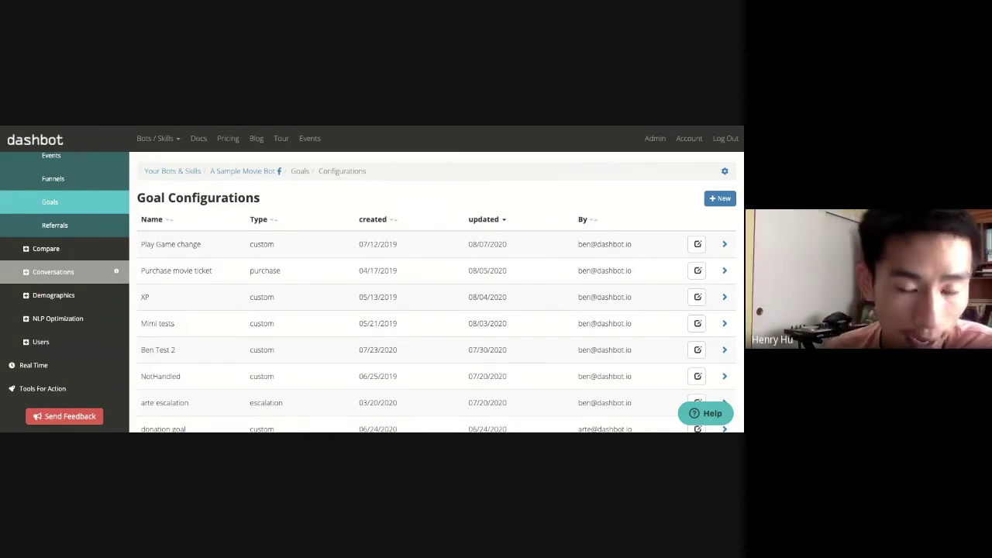
left_click(68, 272)
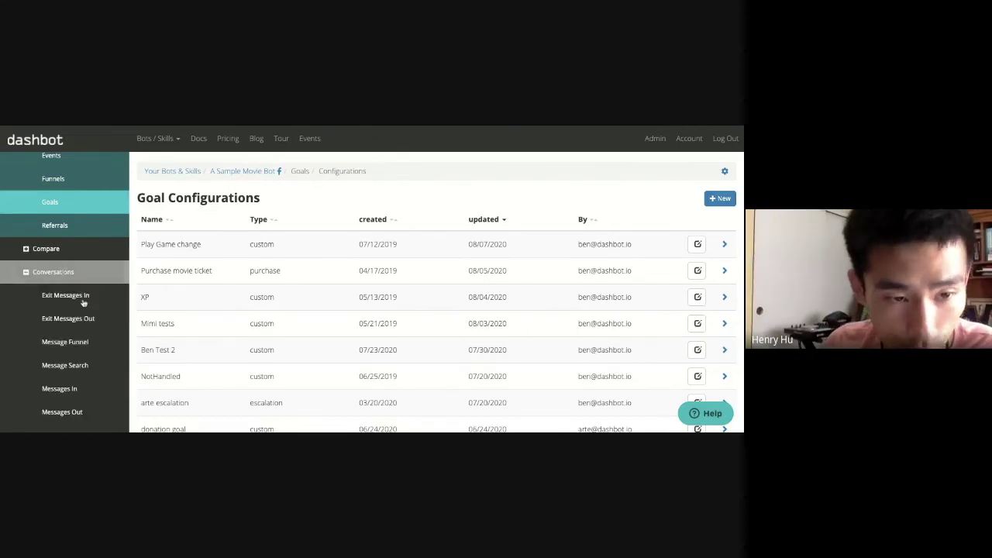
left_click(68, 271)
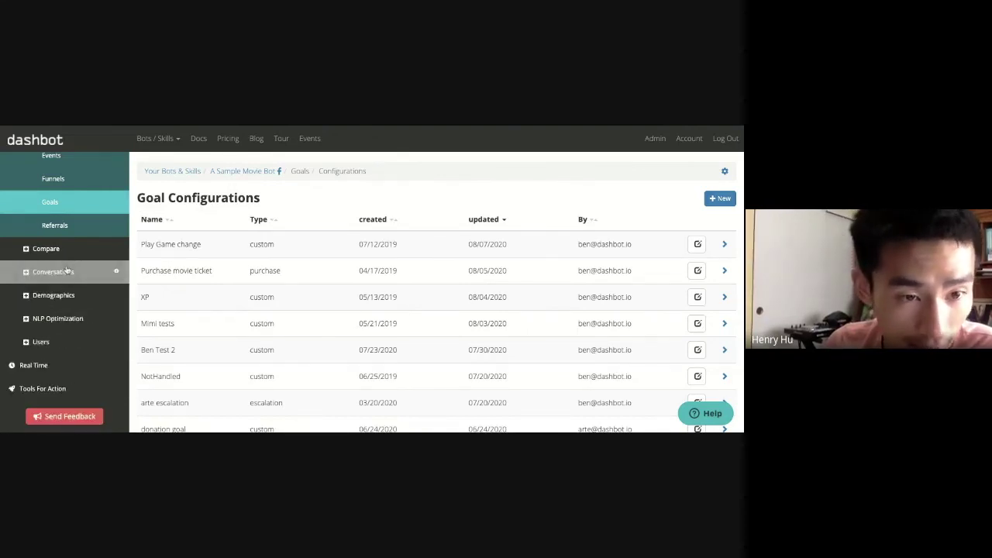
left_click(66, 270)
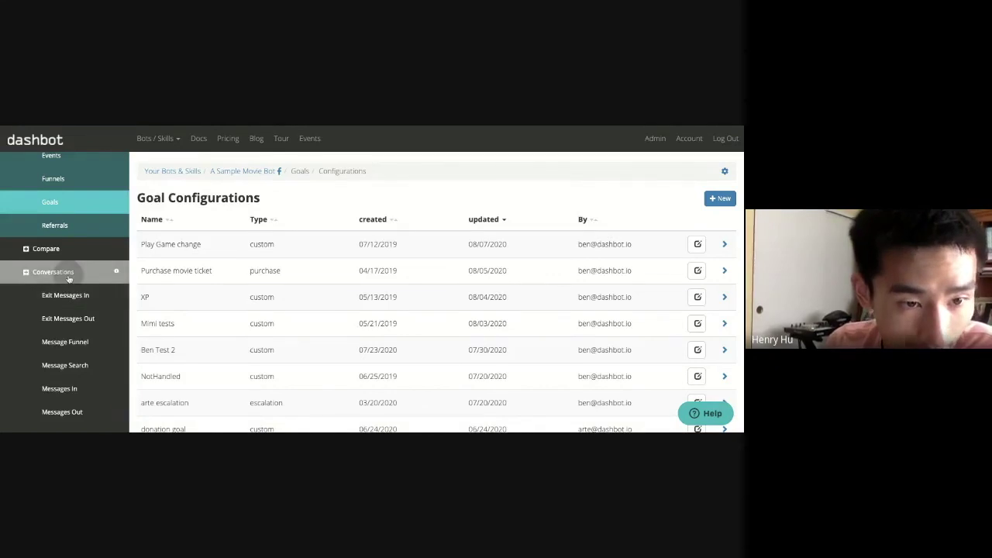
left_click(68, 273)
Open the Intents In report from the NLP Optimization reports
scroll(68, 279, "down", 2)
left_click(68, 318)
scroll(73, 317, "down", 2)
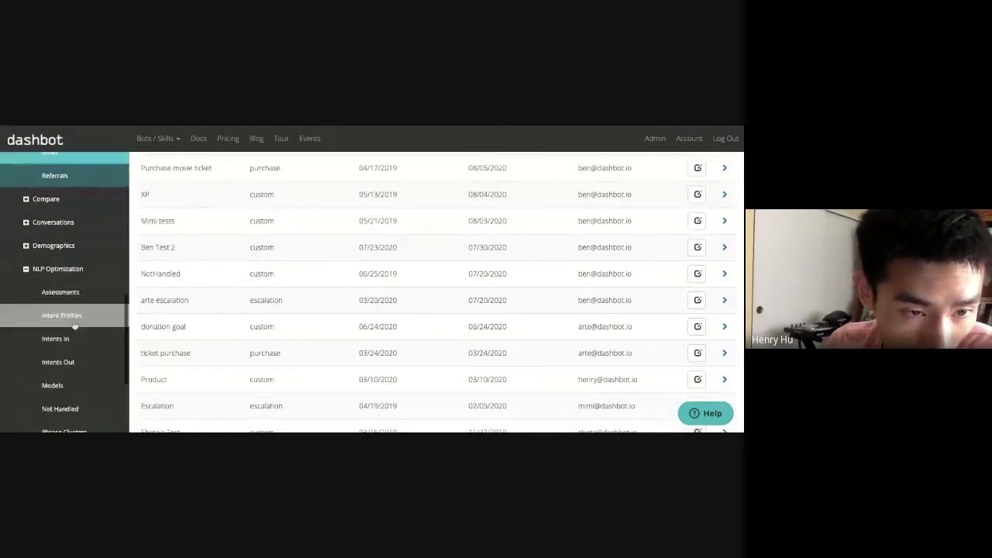
left_click(77, 343)
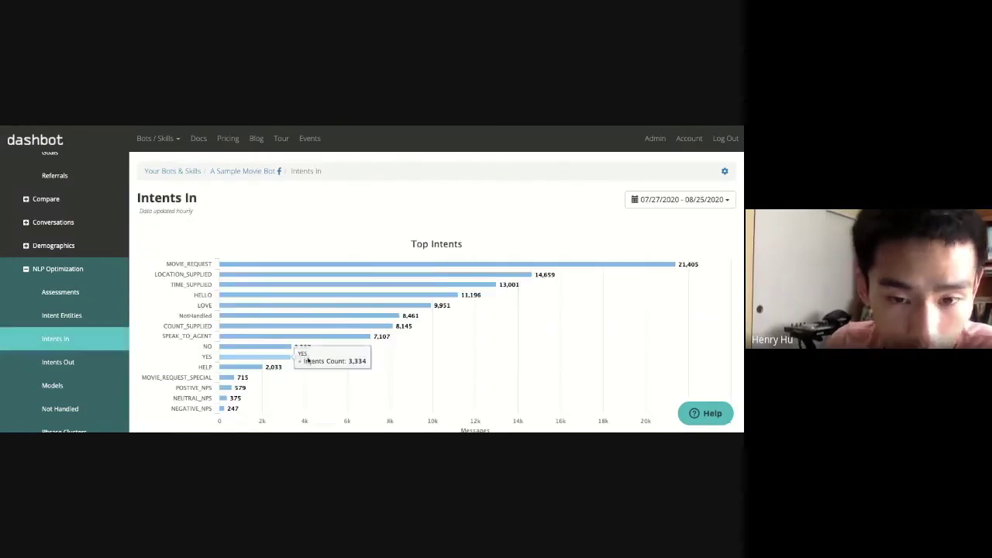
Examine the Top Intents chart, the Incoming Intents table and its CSV export option
scroll(332, 311, "down", 10)
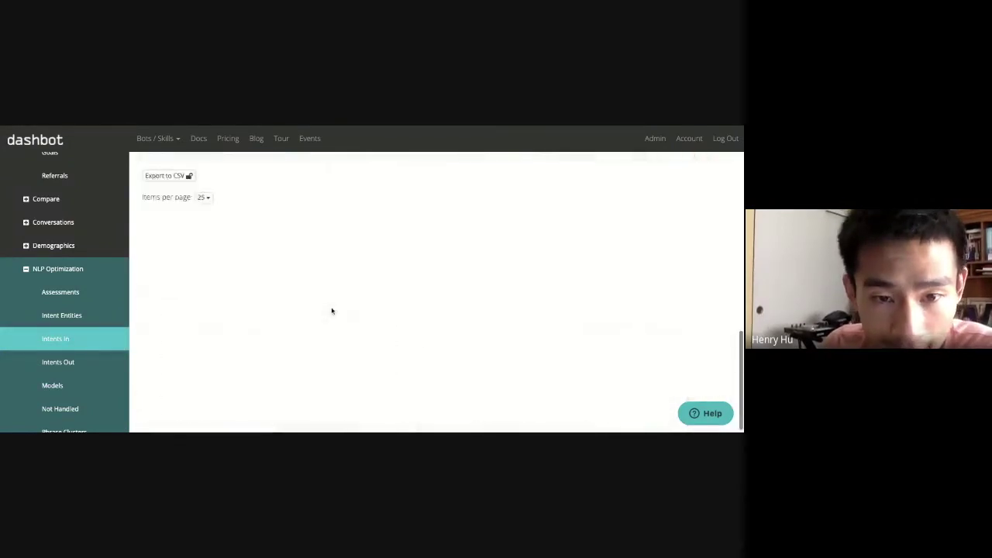
scroll(332, 311, "up", 2)
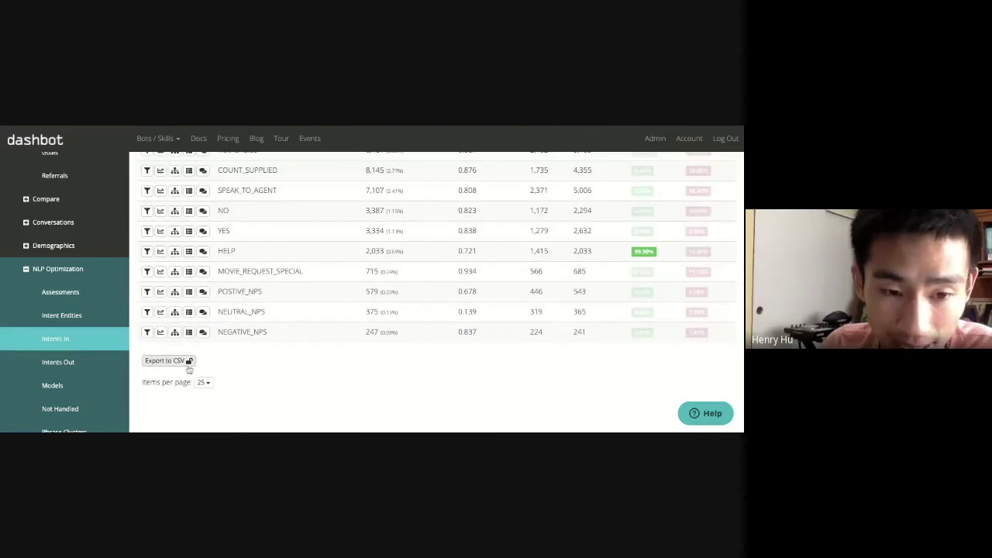
scroll(241, 374, "up", 6)
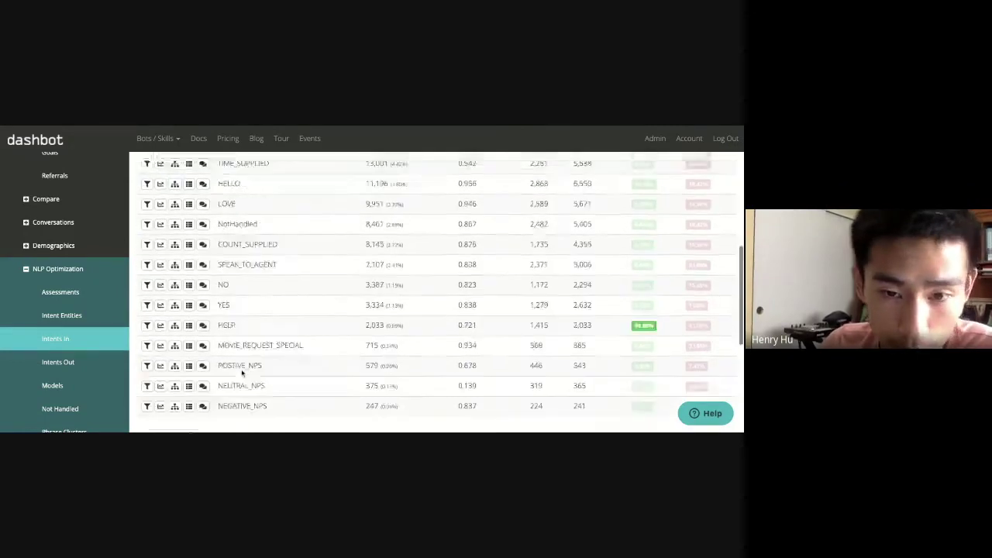
scroll(241, 373, "up", 2)
scroll(241, 374, "down", 10)
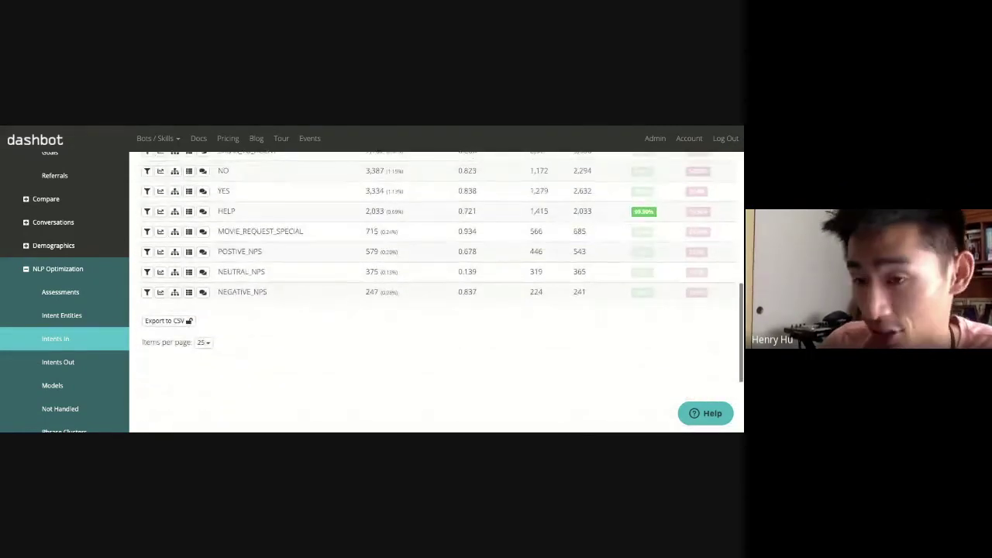
scroll(297, 312, "up", 12)
scroll(296, 311, "down", 2)
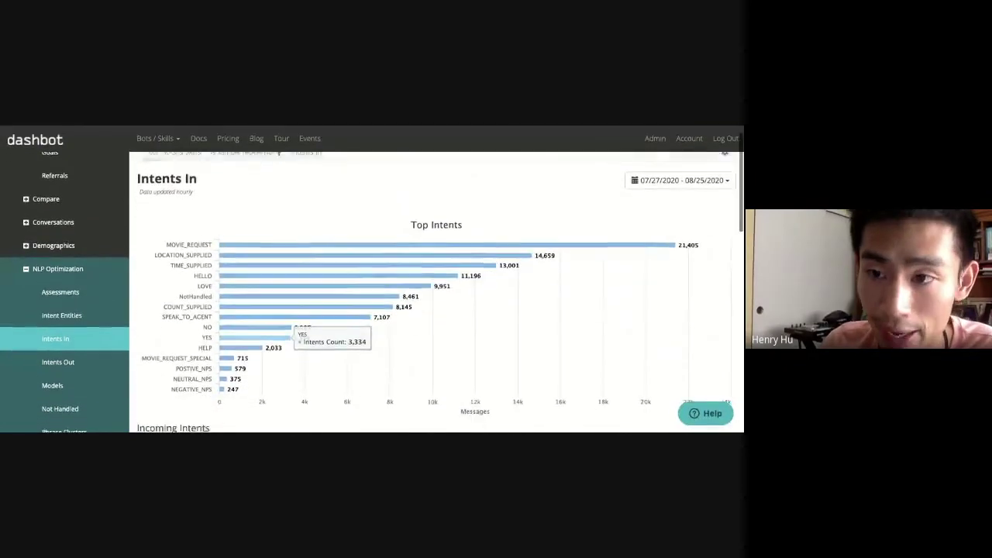
scroll(296, 312, "down", 1)
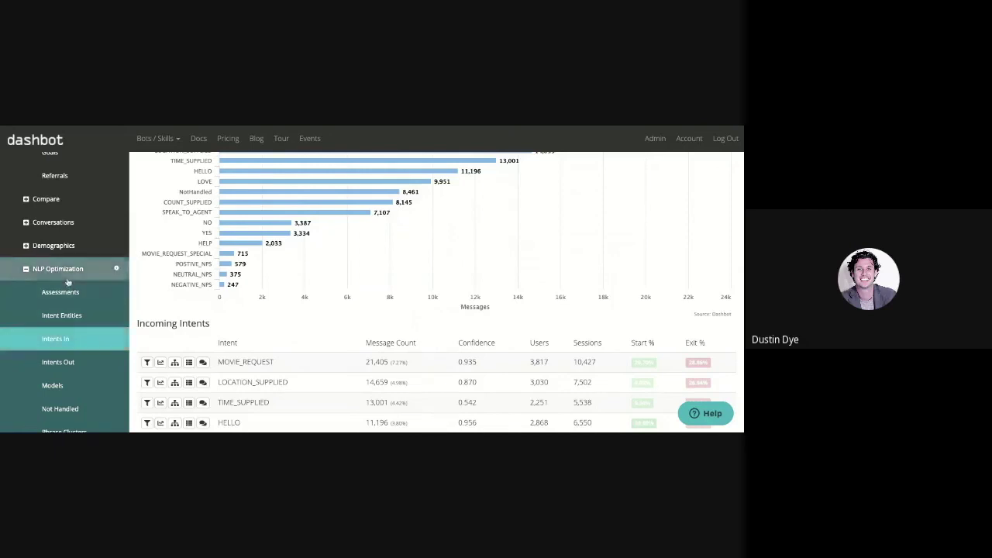
scroll(68, 282, "up", 3)
scroll(68, 283, "up", 2)
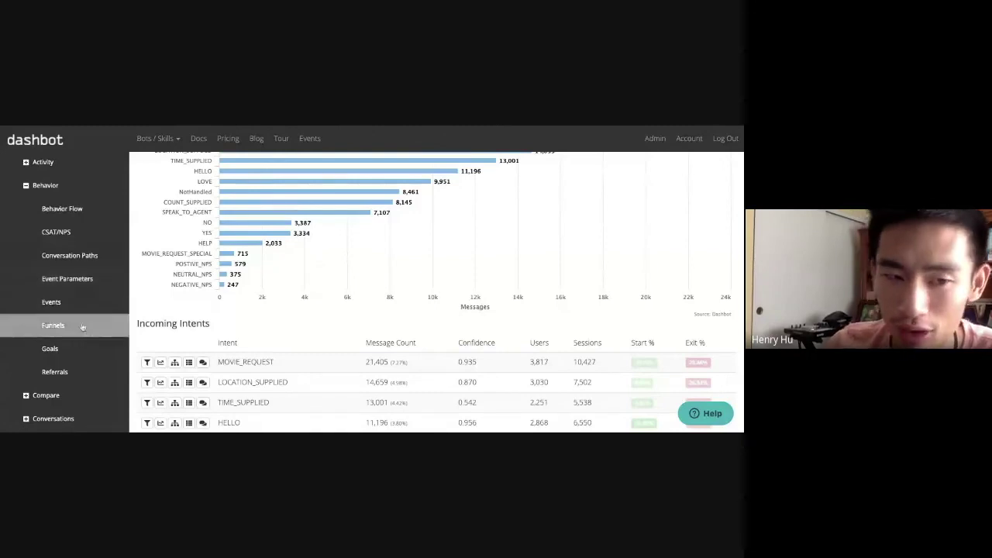
left_click(90, 283)
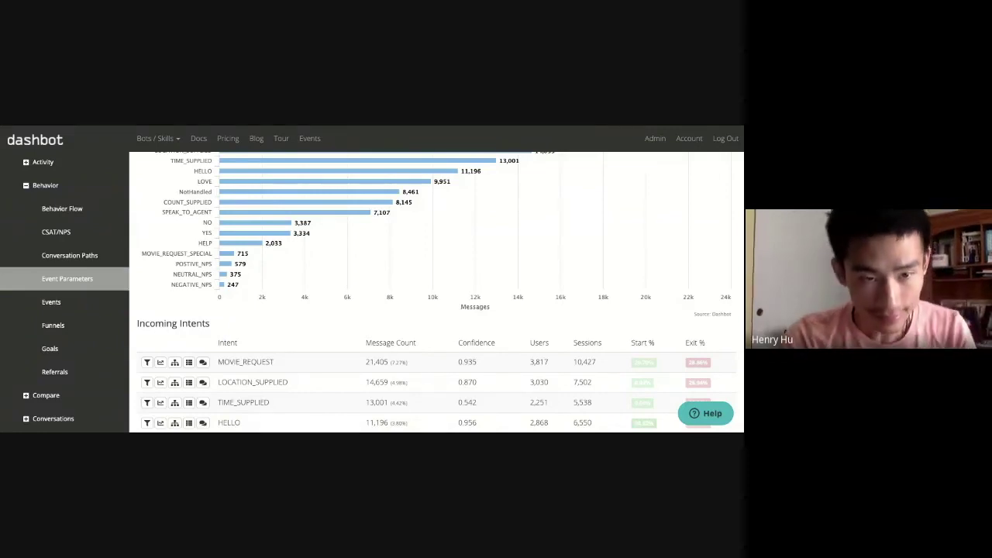
scroll(77, 295, "up", 2)
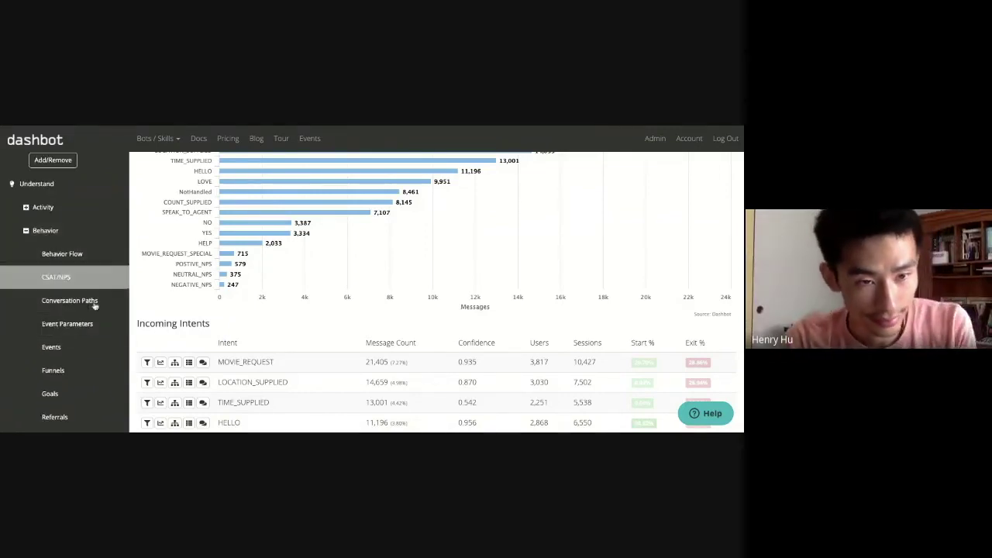